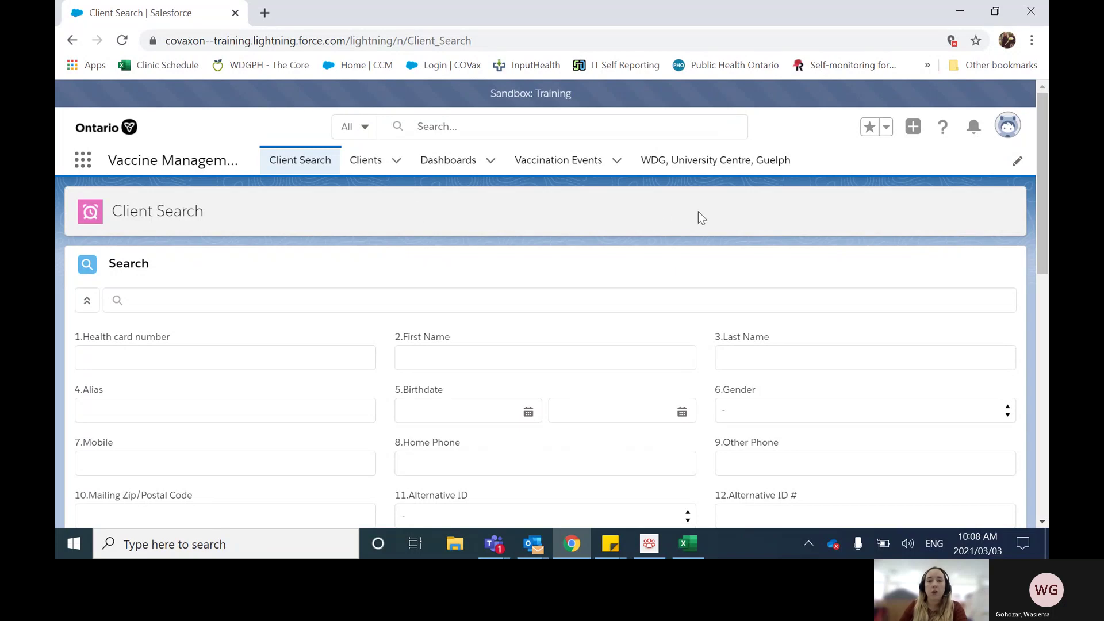
# Open the WDG, University Centre, Guelph vaccination event and go to its full list of related clients.
pyautogui.click(691, 168)
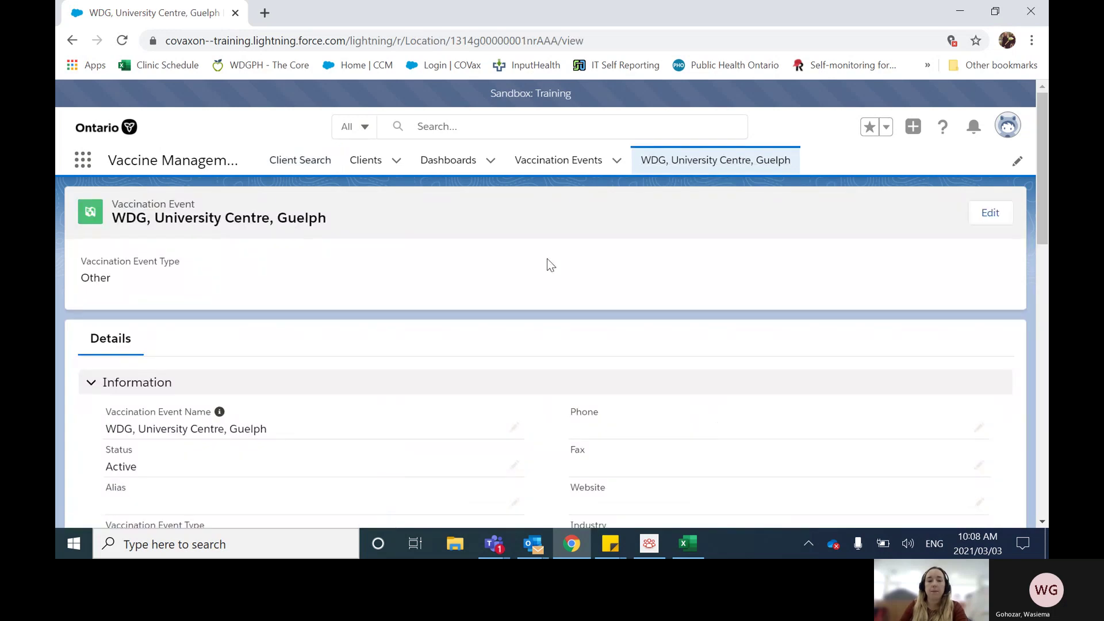
pyautogui.scroll(-2, 540, 246)
pyautogui.scroll(-3, 301, 310)
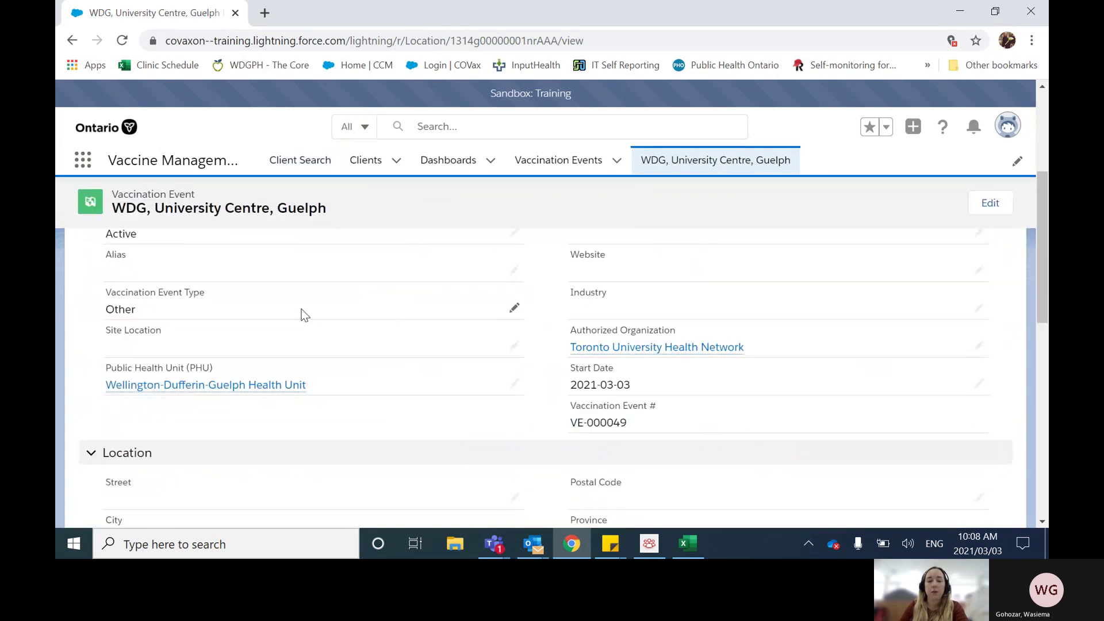
pyautogui.scroll(-10, 301, 309)
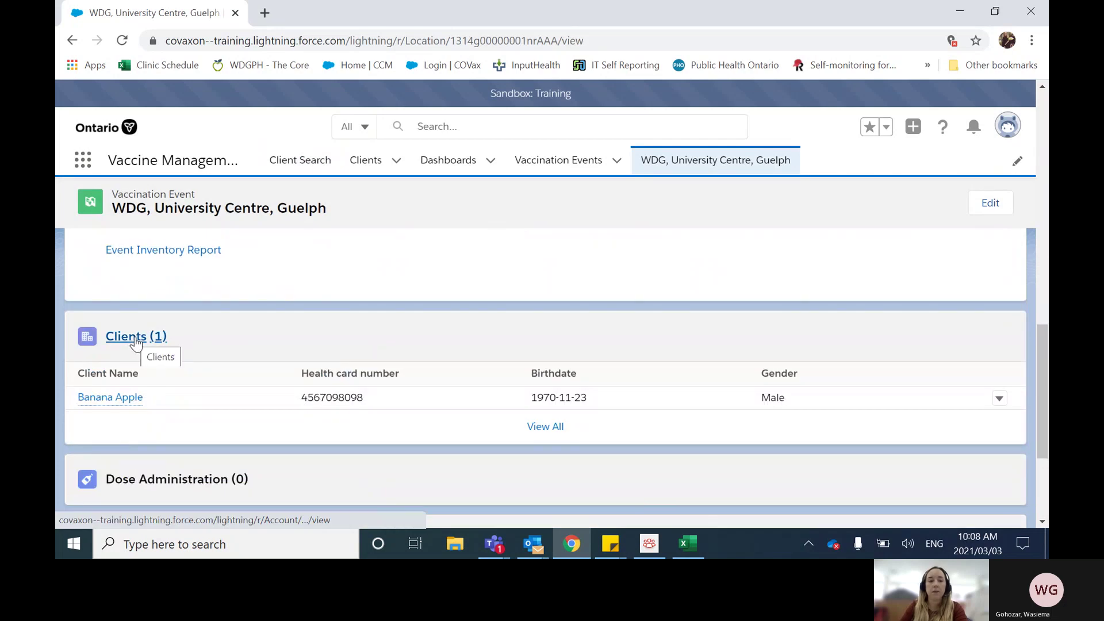
pyautogui.click(136, 342)
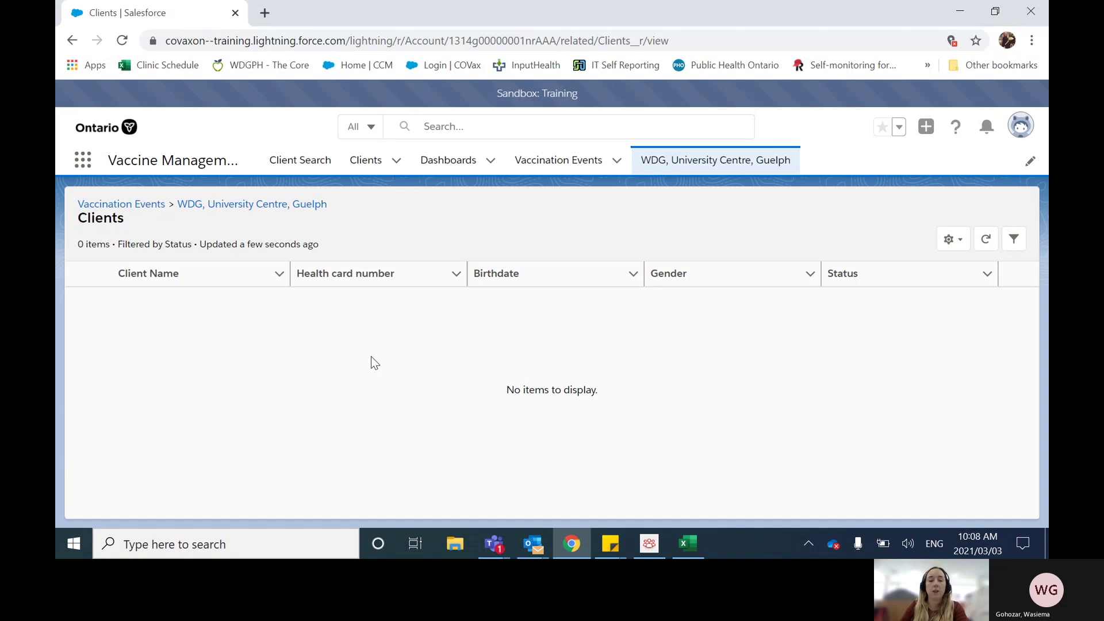
# In the client list's quick filters, replace the status Dose 1 checked out with Dose 1 checked in.
pyautogui.click(1015, 242)
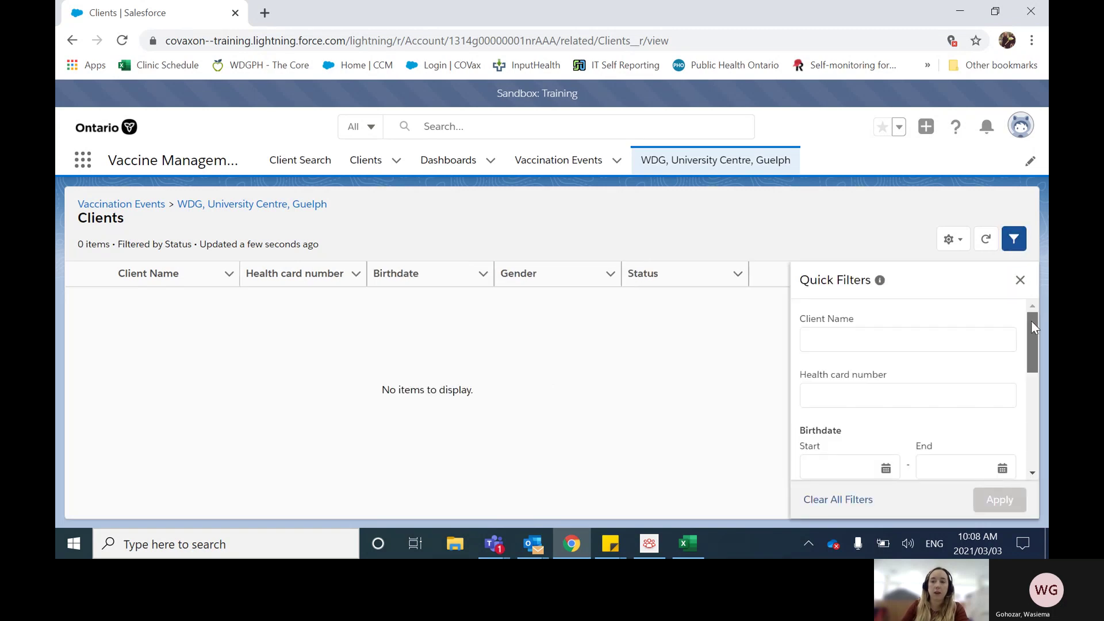
pyautogui.moveTo(1031, 320); pyautogui.dragTo(1033, 440)
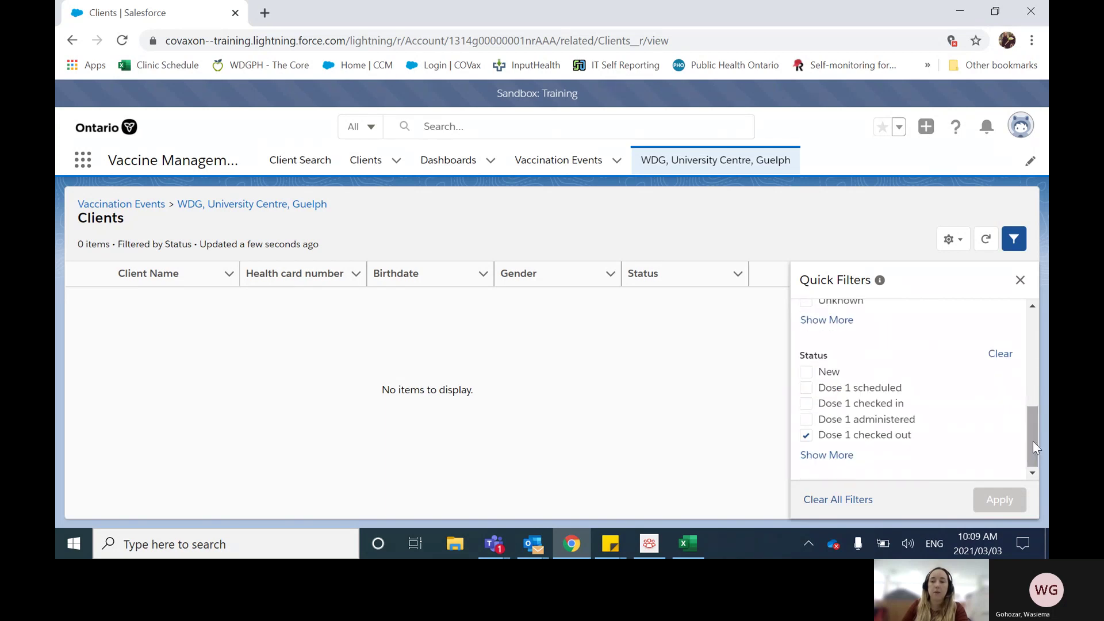
pyautogui.click(807, 437)
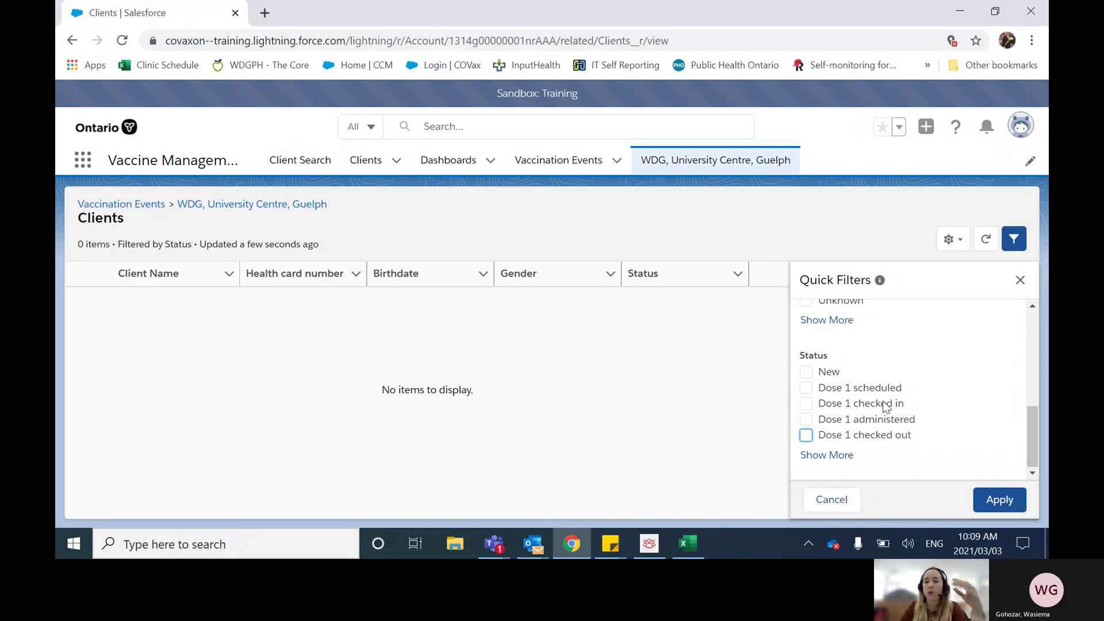
pyautogui.click(805, 404)
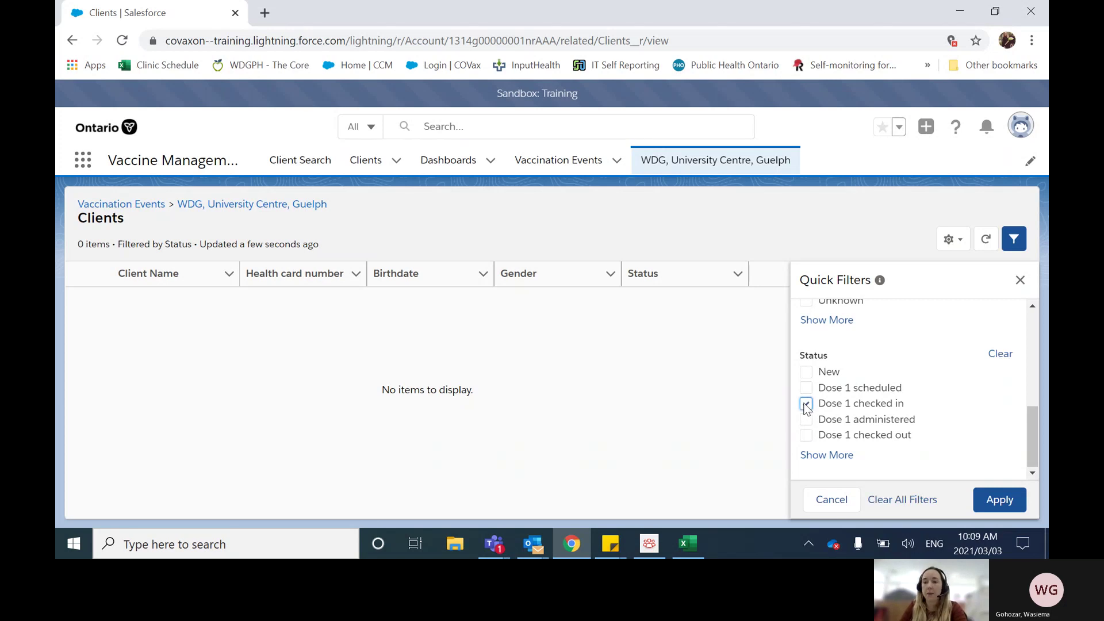
# Add Dose 2 checked in to the status filter selections and apply the filters to the client list.
pyautogui.click(834, 457)
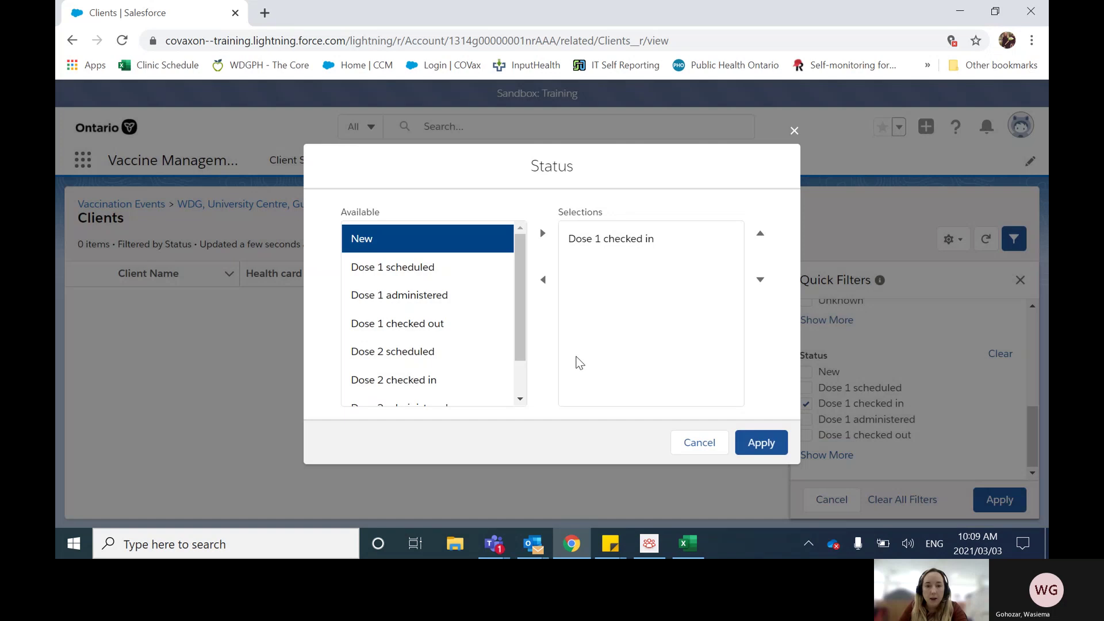
pyautogui.click(426, 380)
pyautogui.click(543, 233)
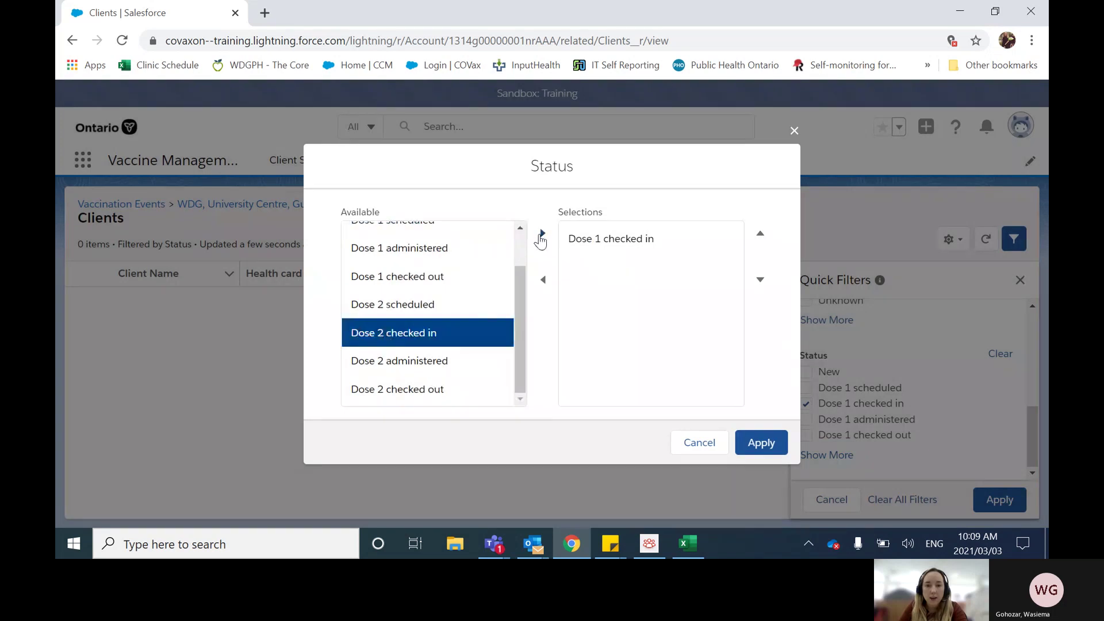
pyautogui.click(762, 442)
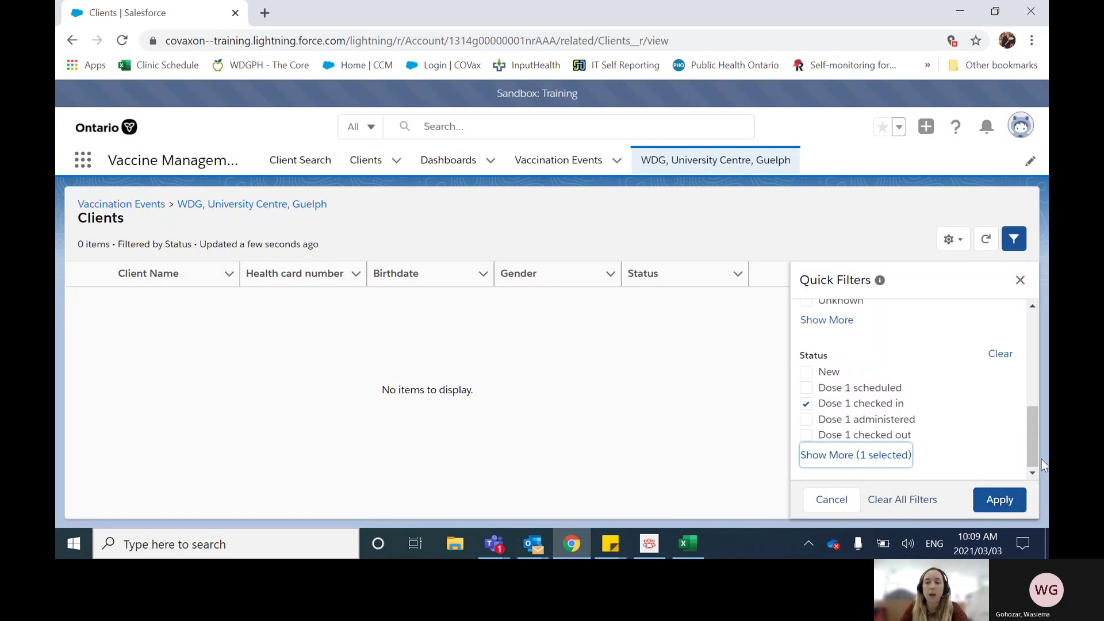
pyautogui.click(1004, 506)
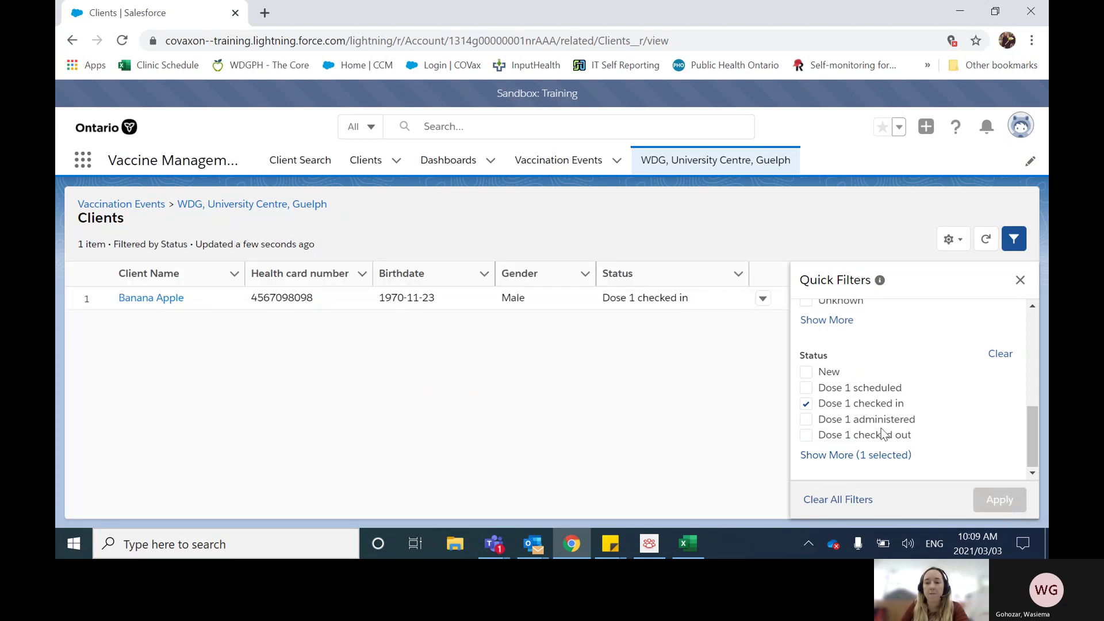
# Close the quick filters and open the record of the client listed as Dose 1 checked in.
pyautogui.scroll(3, 886, 428)
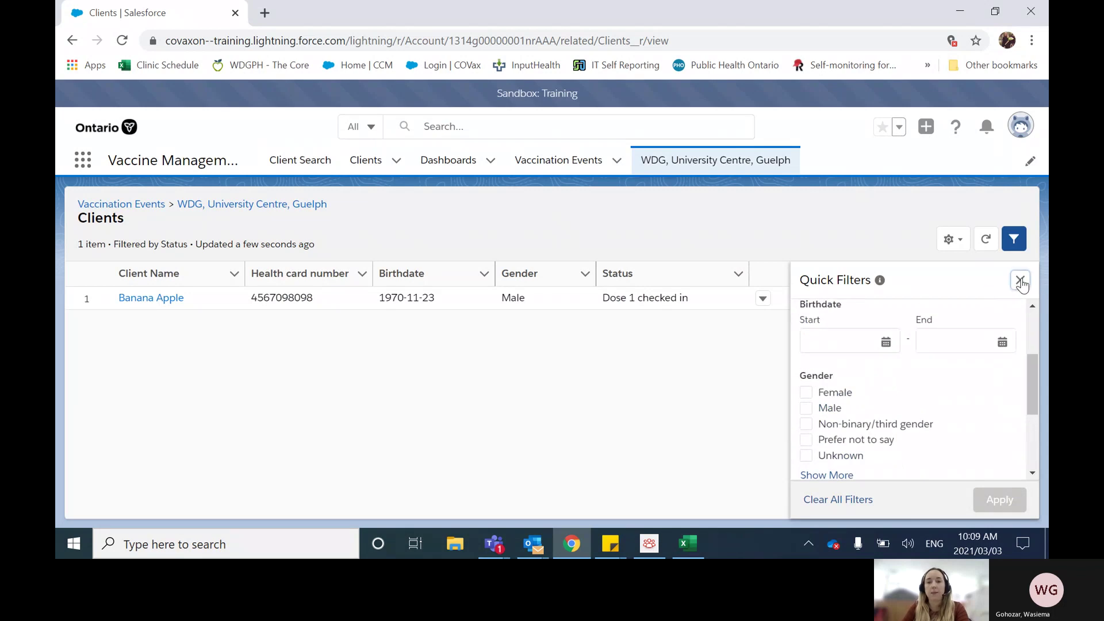
pyautogui.click(1020, 282)
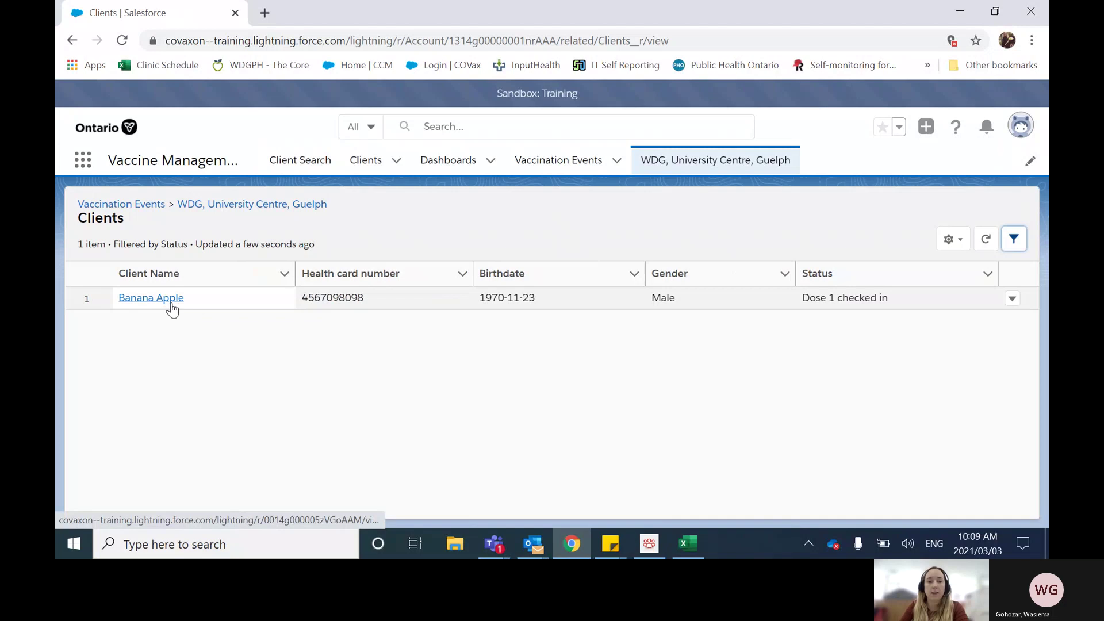
pyautogui.click(133, 300)
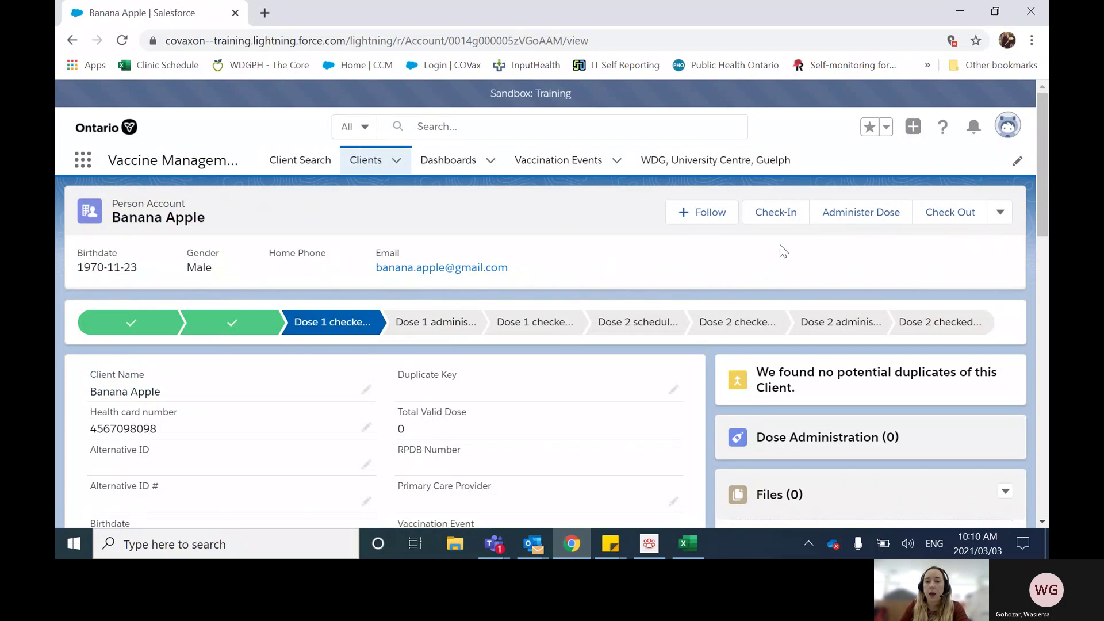
pyautogui.click(862, 213)
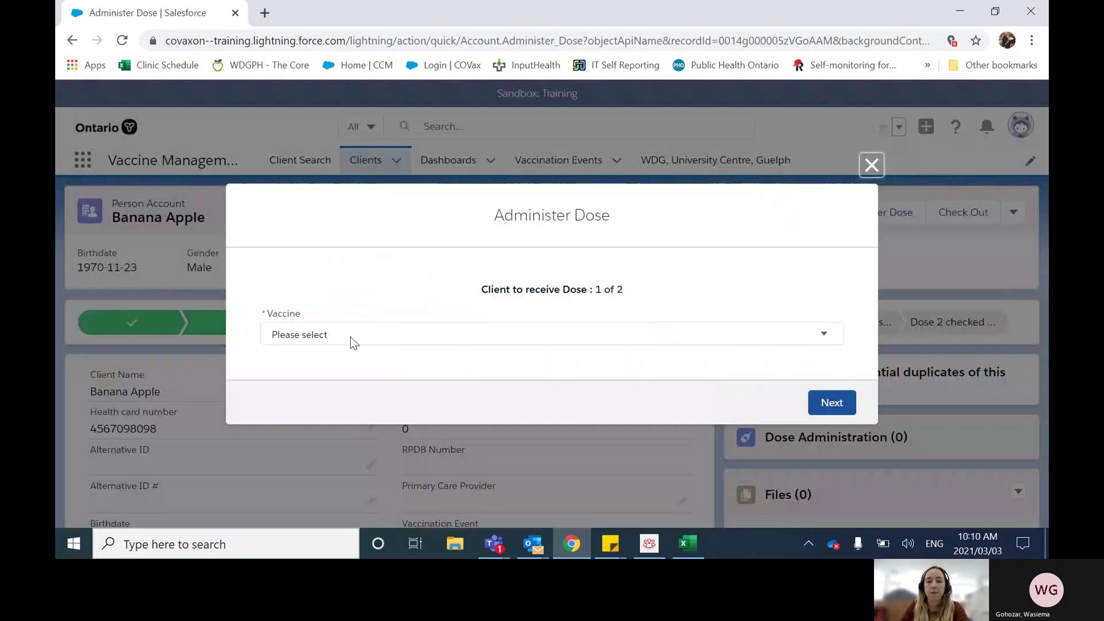
pyautogui.click(345, 334)
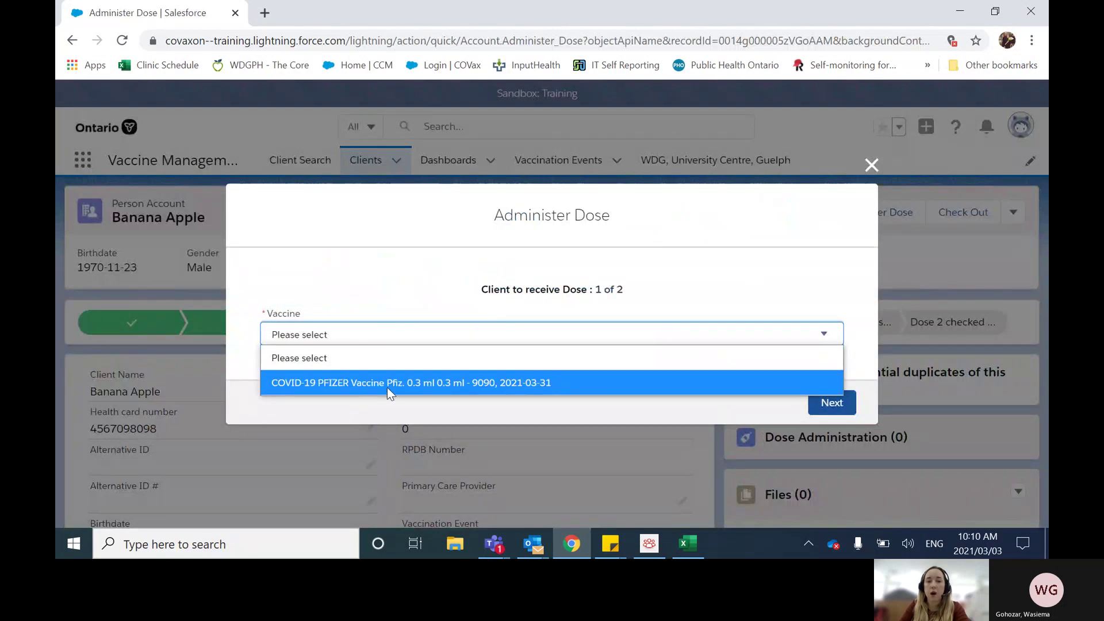
pyautogui.click(361, 279)
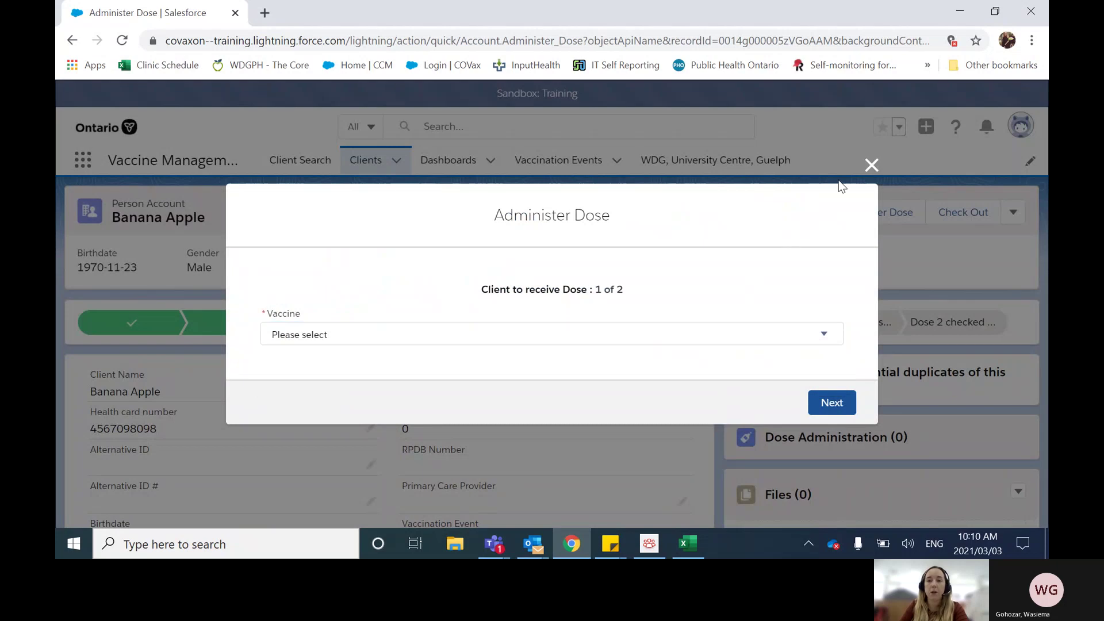
pyautogui.click(393, 335)
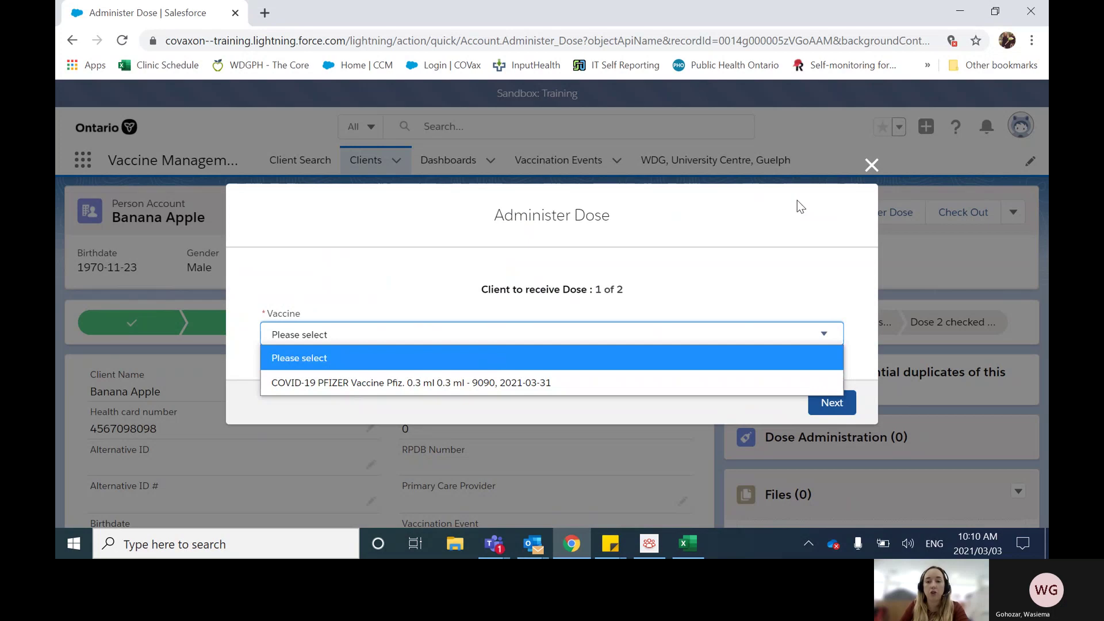
pyautogui.click(869, 167)
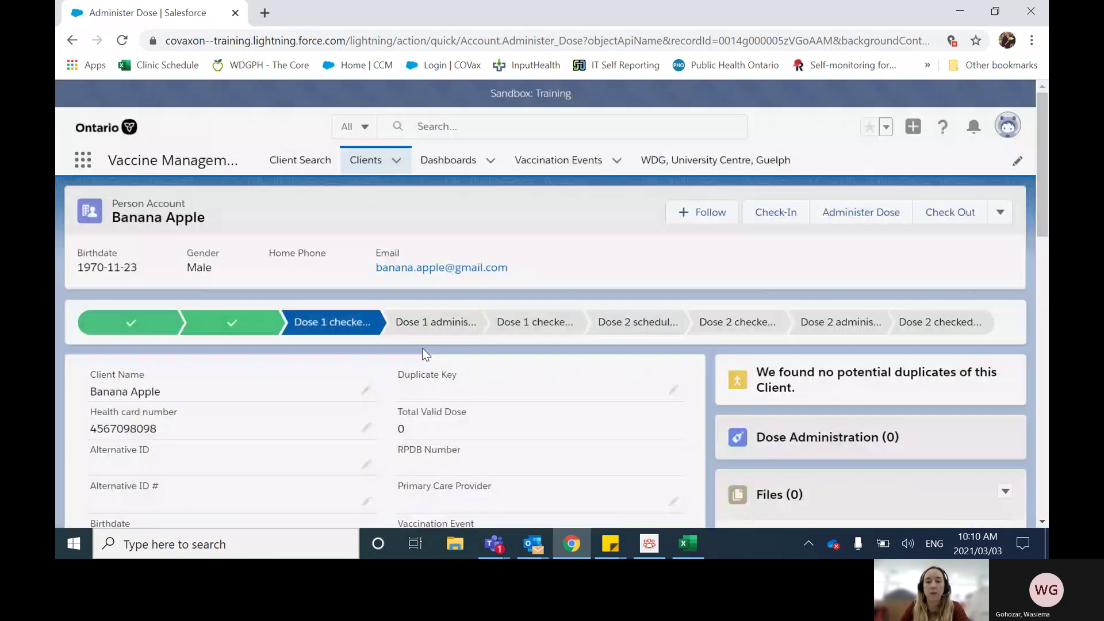
# Start administering dose 1 for the client with COVID-19 PFIZER Vaccine Pfiz. 0.3 ml - 9090, 2021-03-31, and continue to the pre-screening assessment.
pyautogui.scroll(-3, 499, 404)
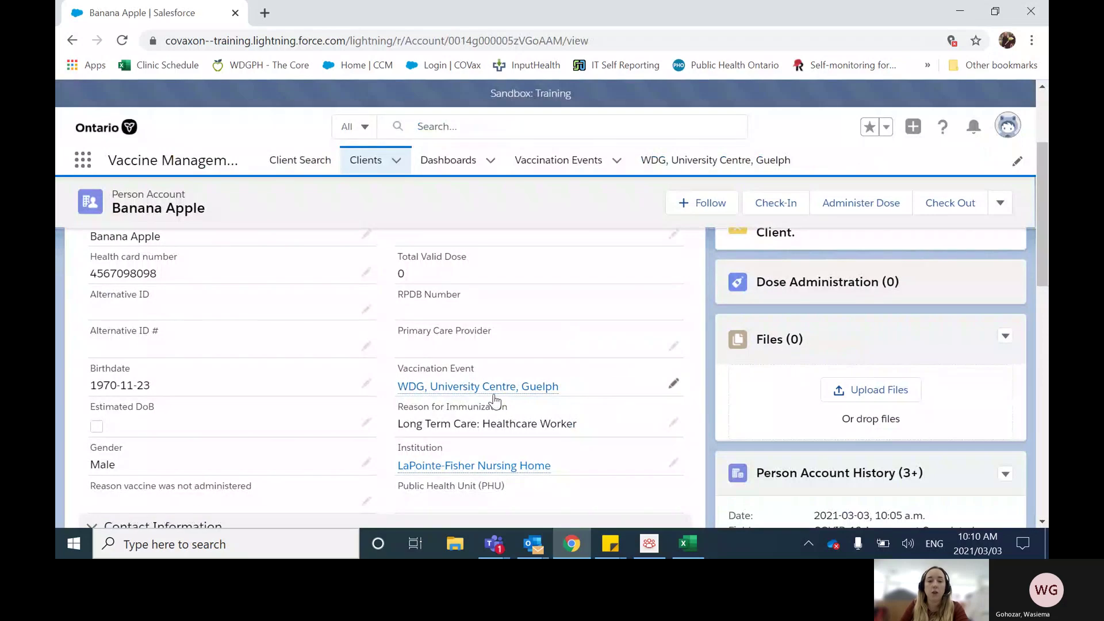
pyautogui.moveTo(507, 397)
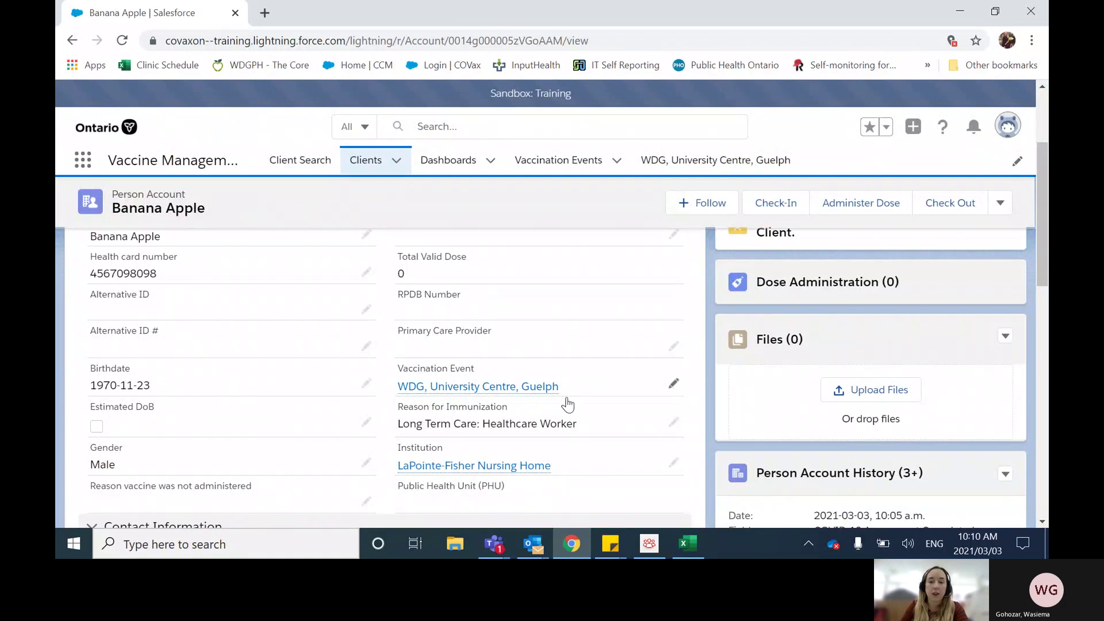
pyautogui.click(865, 207)
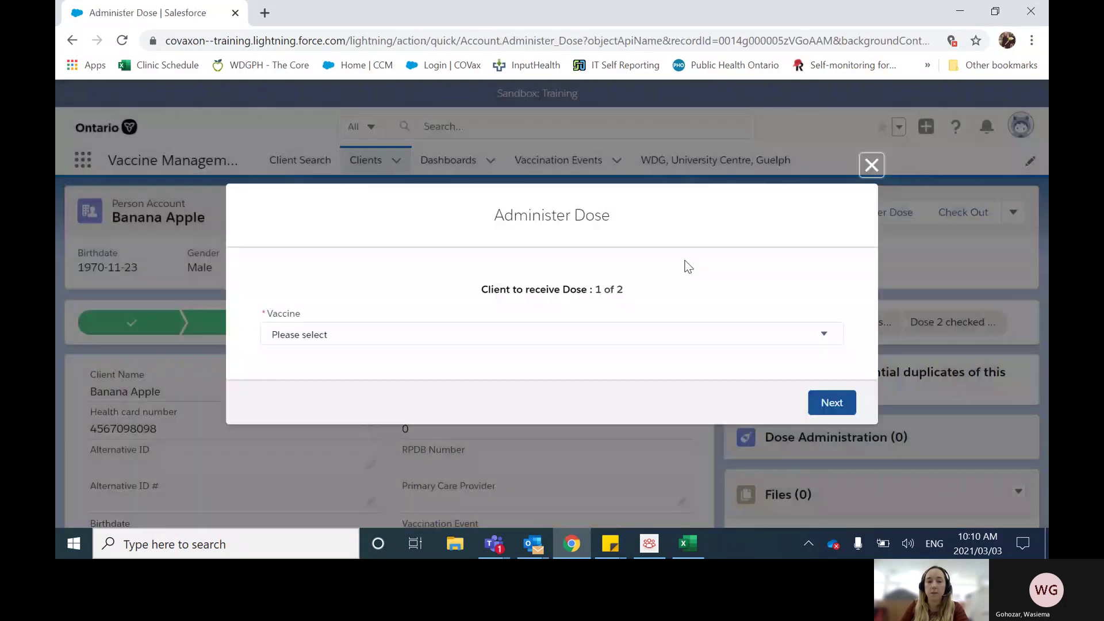
pyautogui.click(339, 336)
pyautogui.click(453, 381)
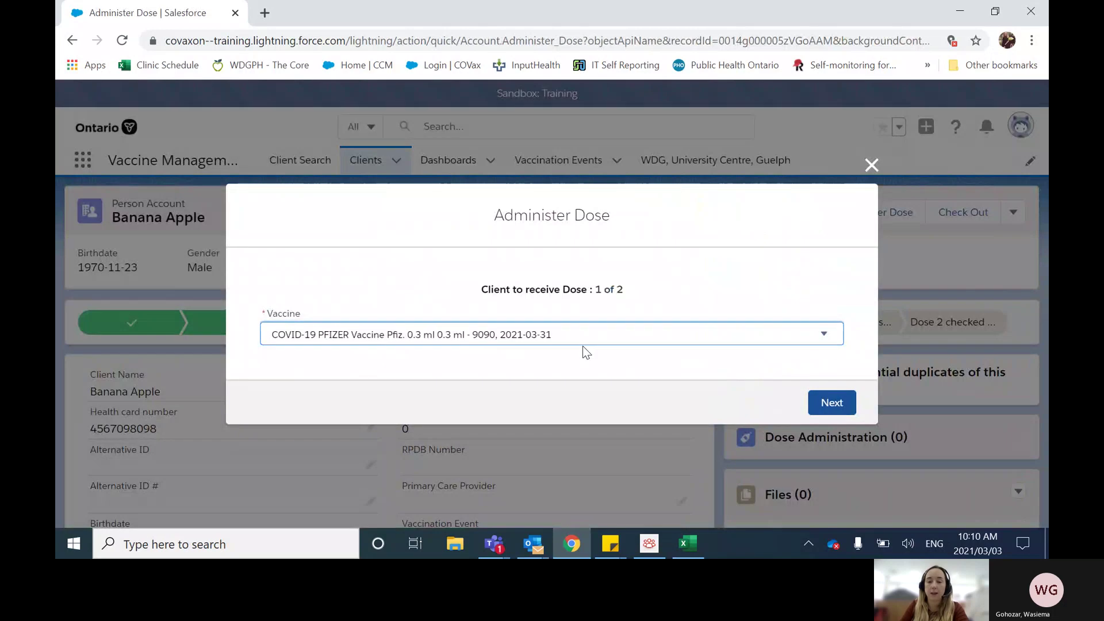
pyautogui.click(843, 408)
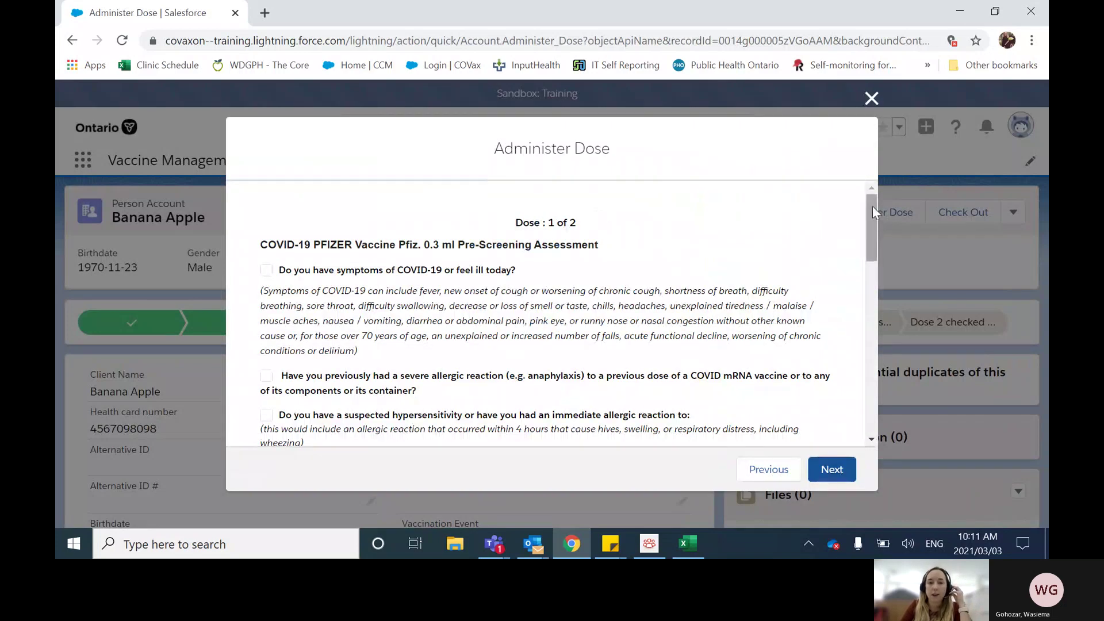
# In the pre-screening assessment, answer yes to having a bleeding disorder or taking medications that could affect blood clotting.
pyautogui.moveTo(871, 209); pyautogui.dragTo(871, 212)
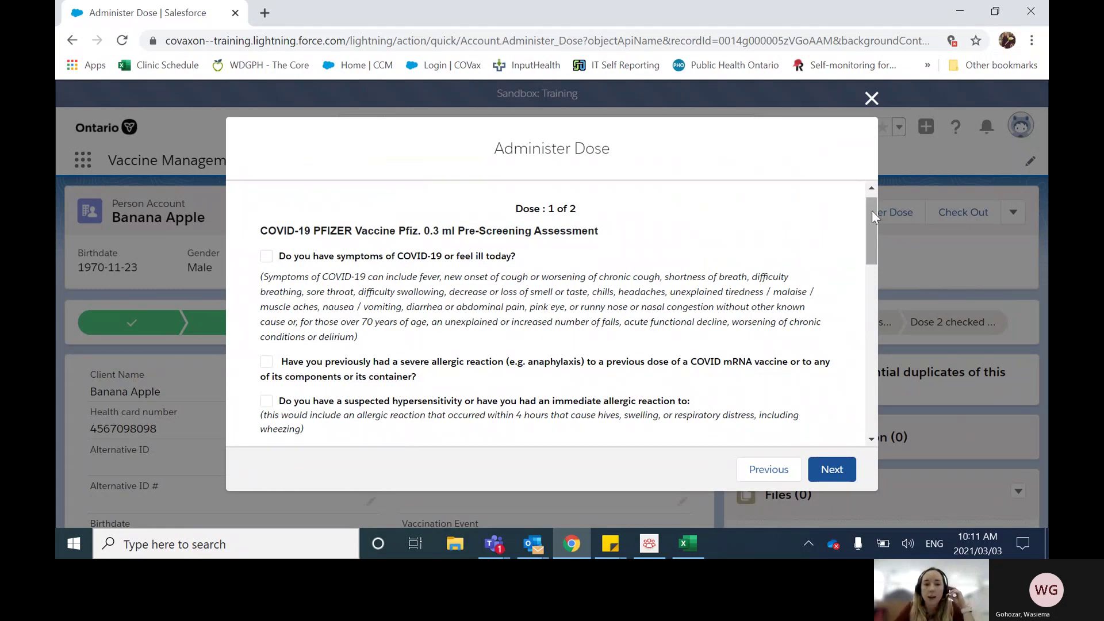
pyautogui.moveTo(872, 211); pyautogui.dragTo(620, 361)
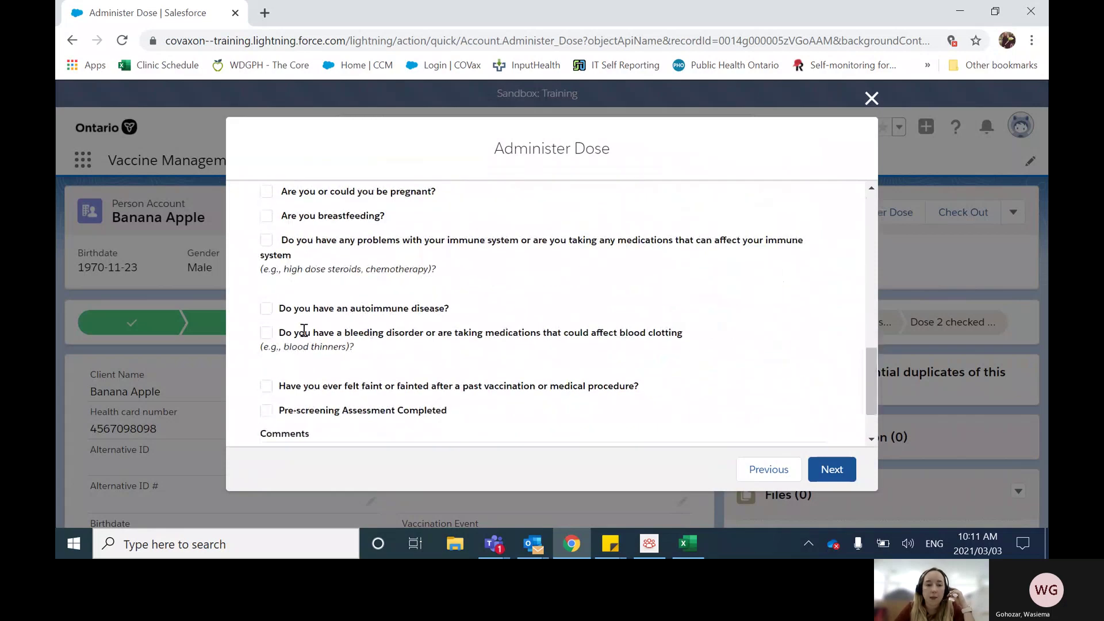
pyautogui.click(266, 334)
pyautogui.scroll(1, 280, 288)
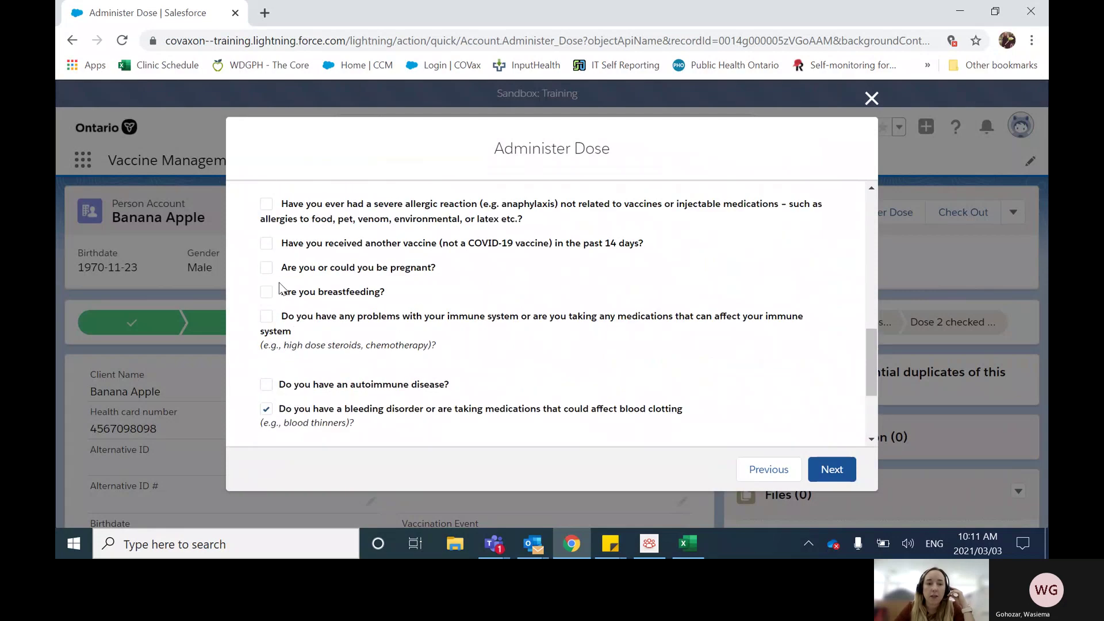
pyautogui.scroll(1, 280, 287)
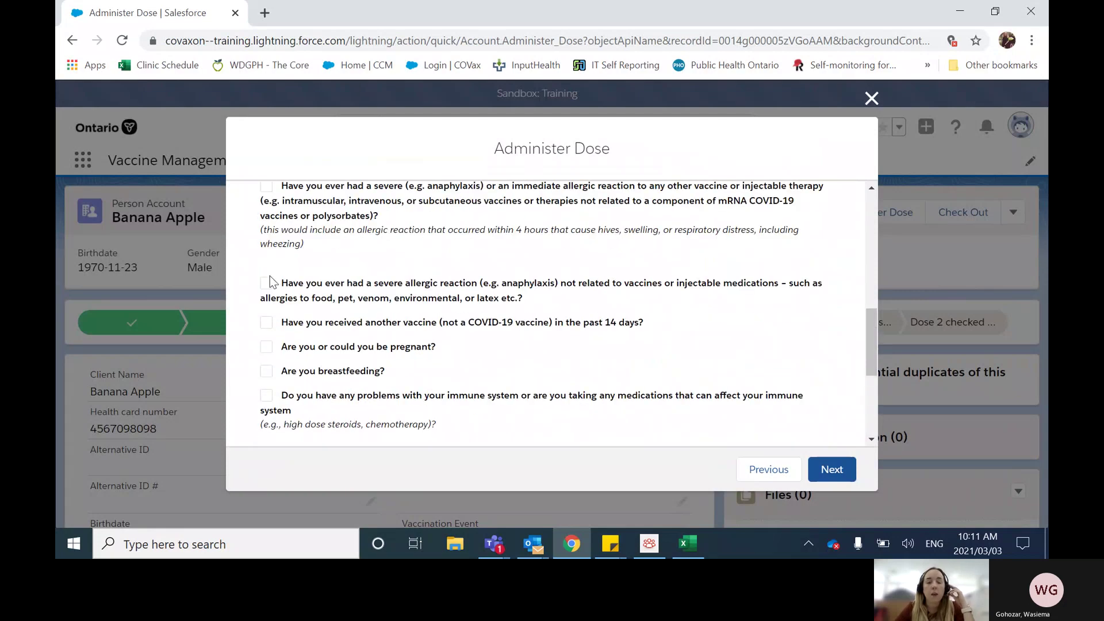
pyautogui.scroll(-1, 270, 281)
pyautogui.scroll(-2, 269, 282)
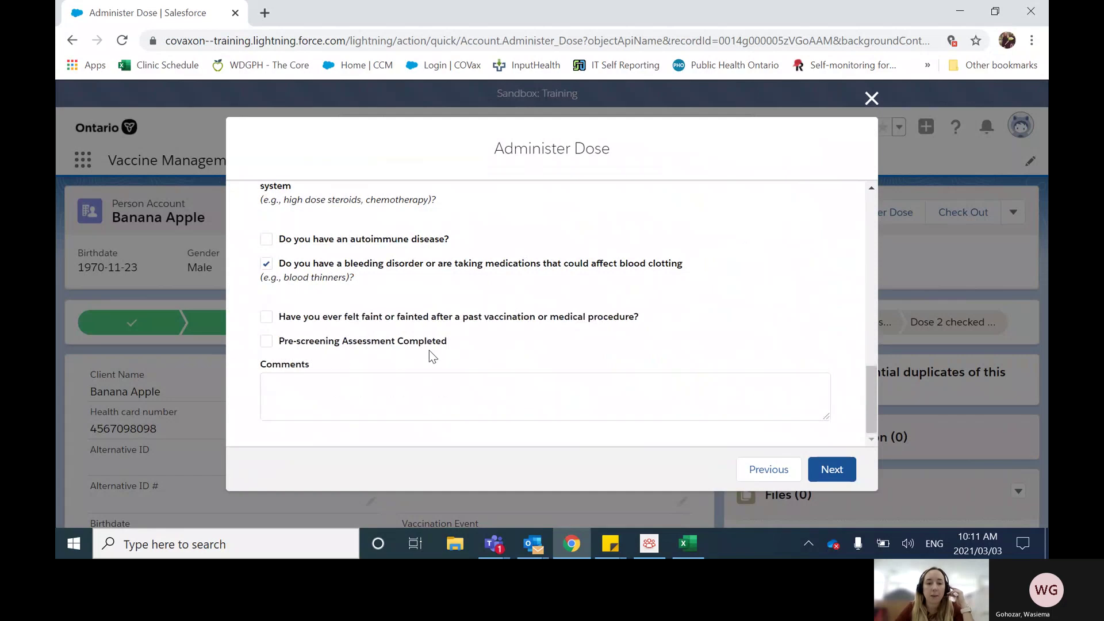
# Mark the pre-screening assessment as completed, review its questions and proceed to the dose details.
pyautogui.click(266, 341)
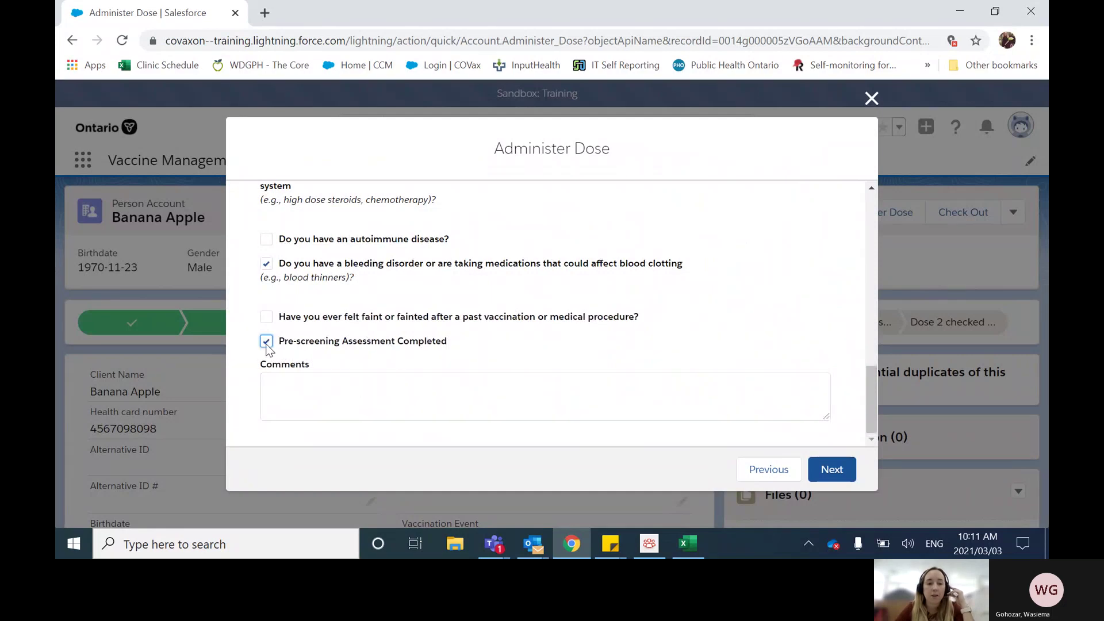
pyautogui.click(234, 366)
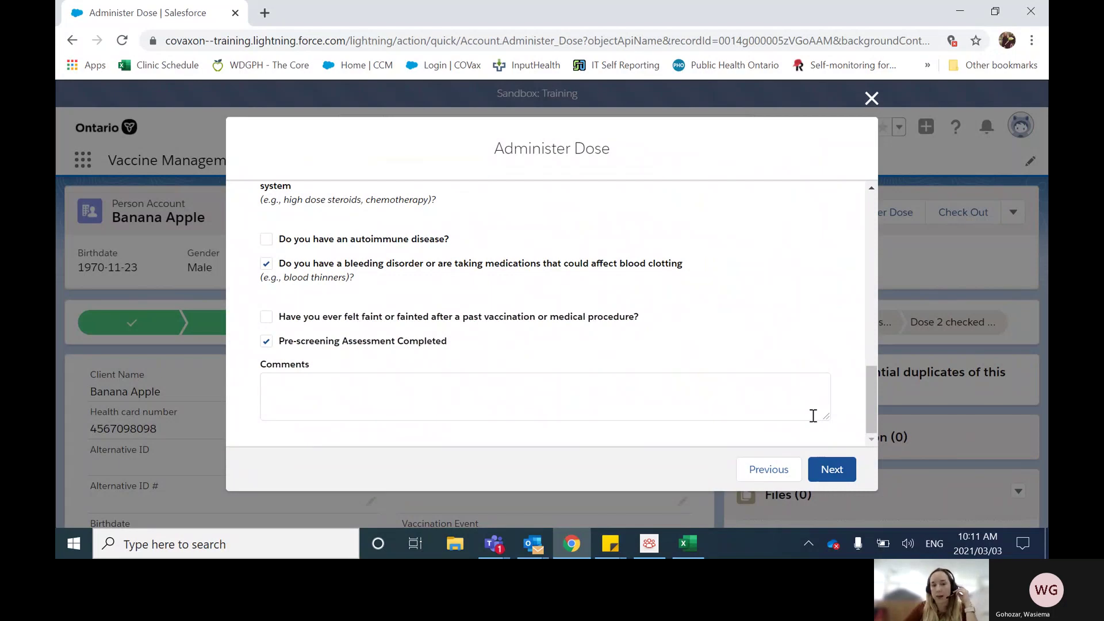
pyautogui.moveTo(872, 384); pyautogui.dragTo(871, 326)
pyautogui.scroll(10, 330, 313)
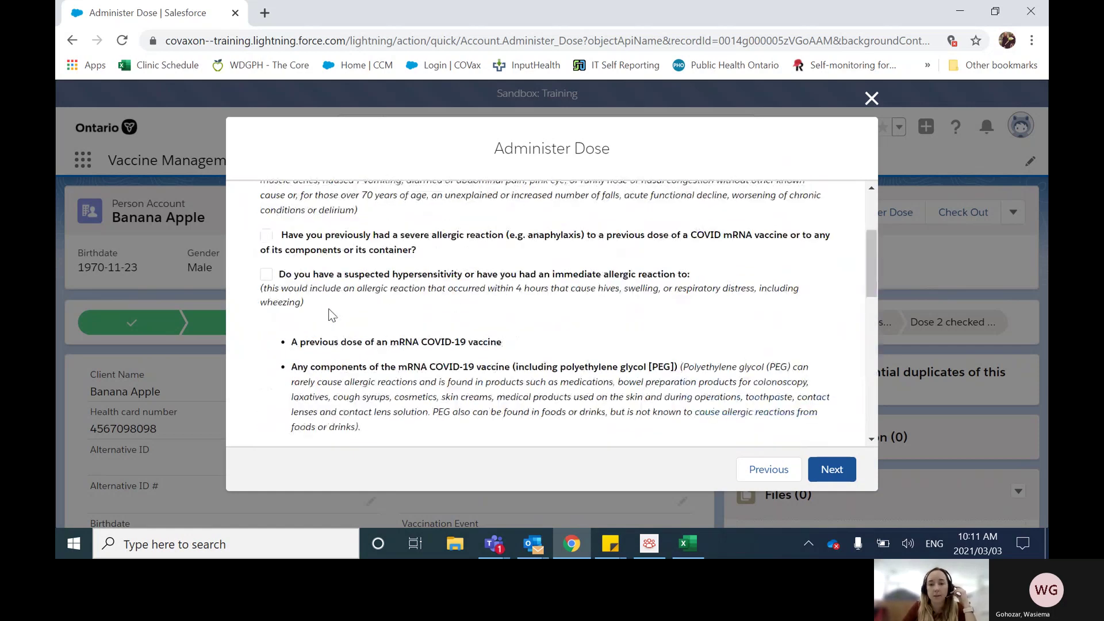
pyautogui.scroll(-8, 289, 280)
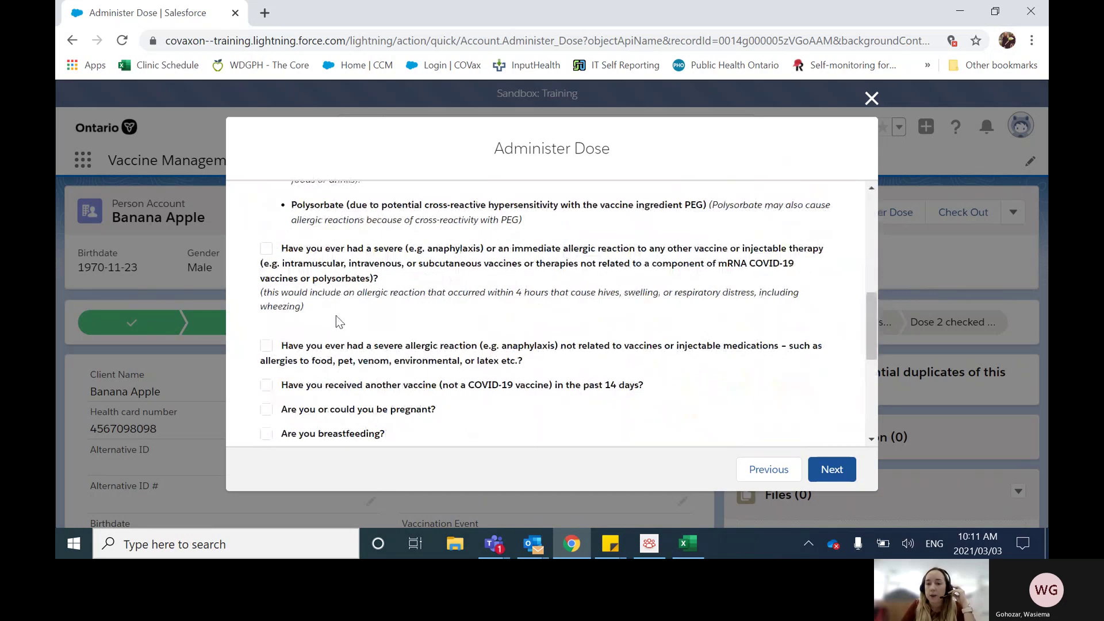
pyautogui.scroll(-10, 345, 319)
pyautogui.click(832, 470)
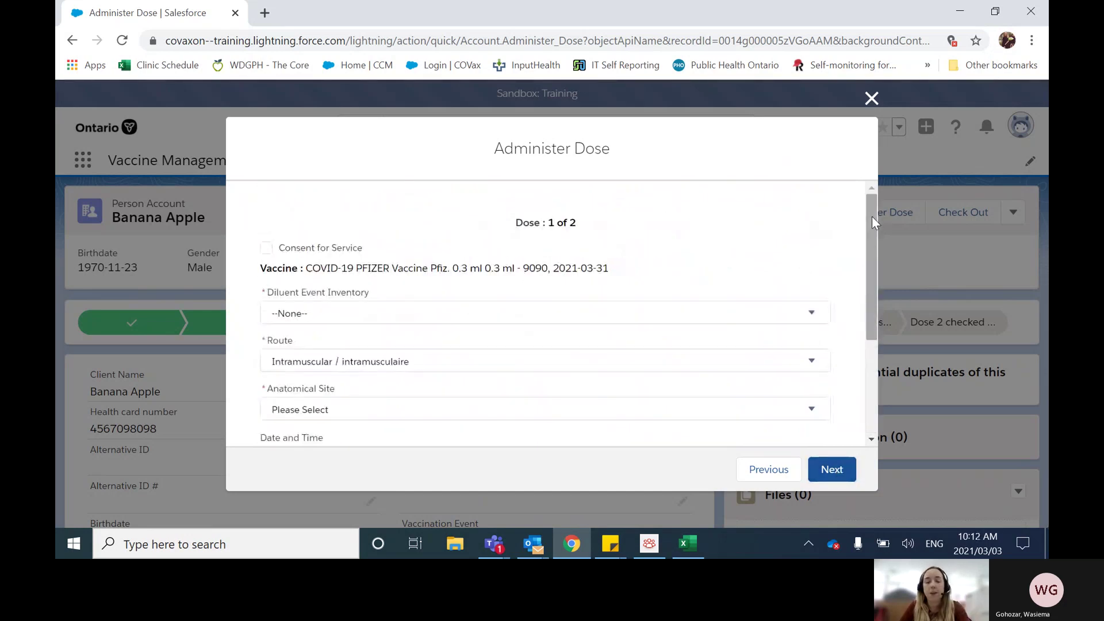
# Mark consent for service as given for dose 1 and leave the diluent event inventory at --None--.
pyautogui.moveTo(872, 218); pyautogui.dragTo(871, 223)
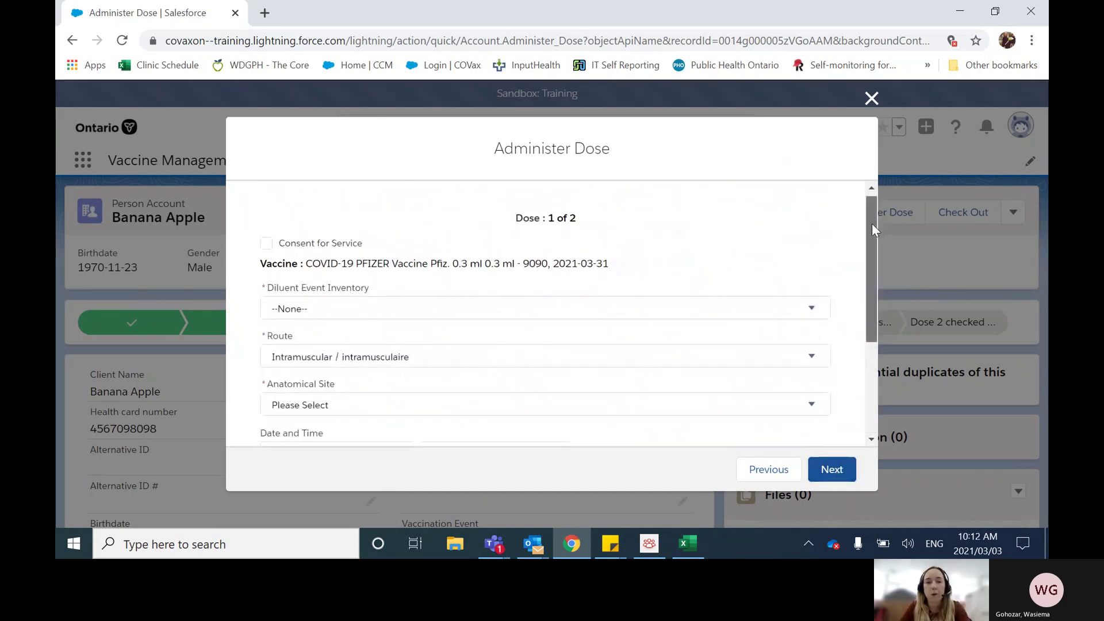
pyautogui.click(266, 237)
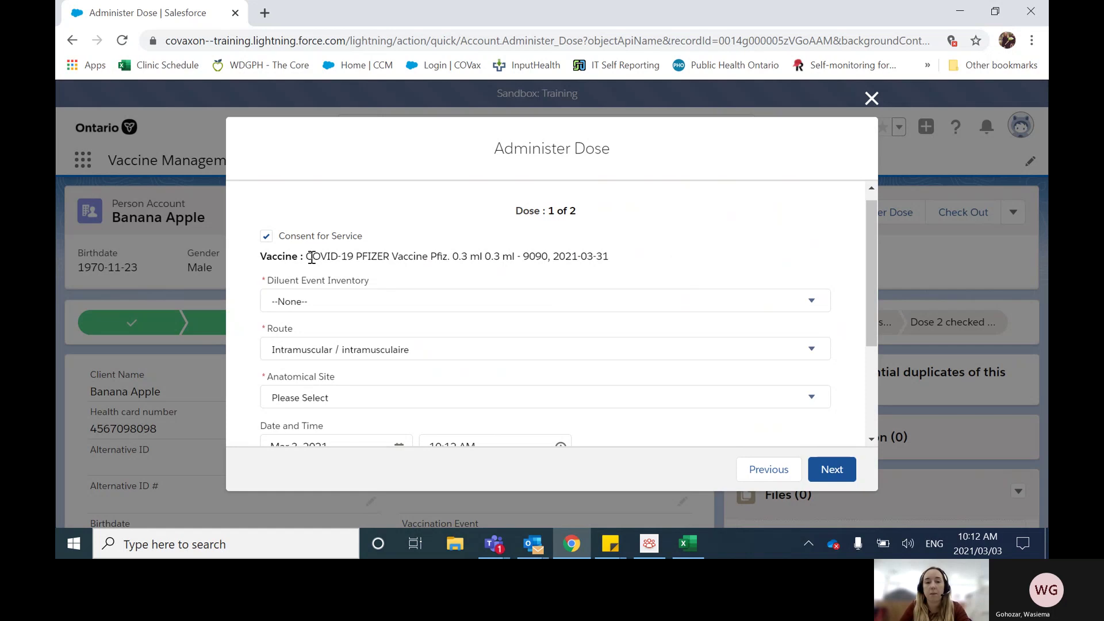
pyautogui.click(333, 301)
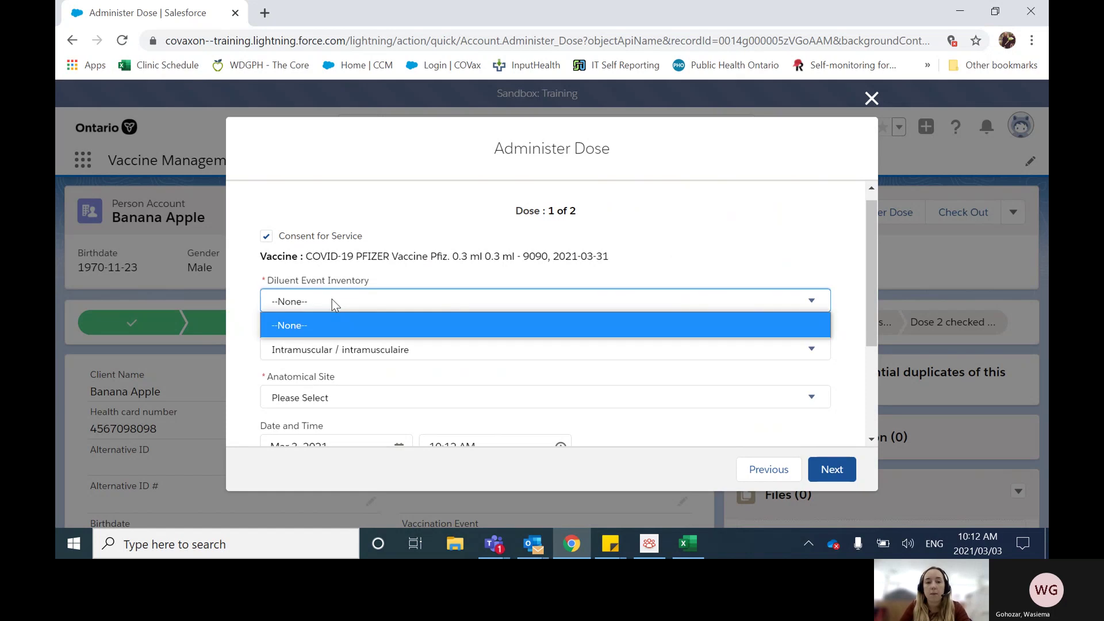
pyautogui.click(355, 323)
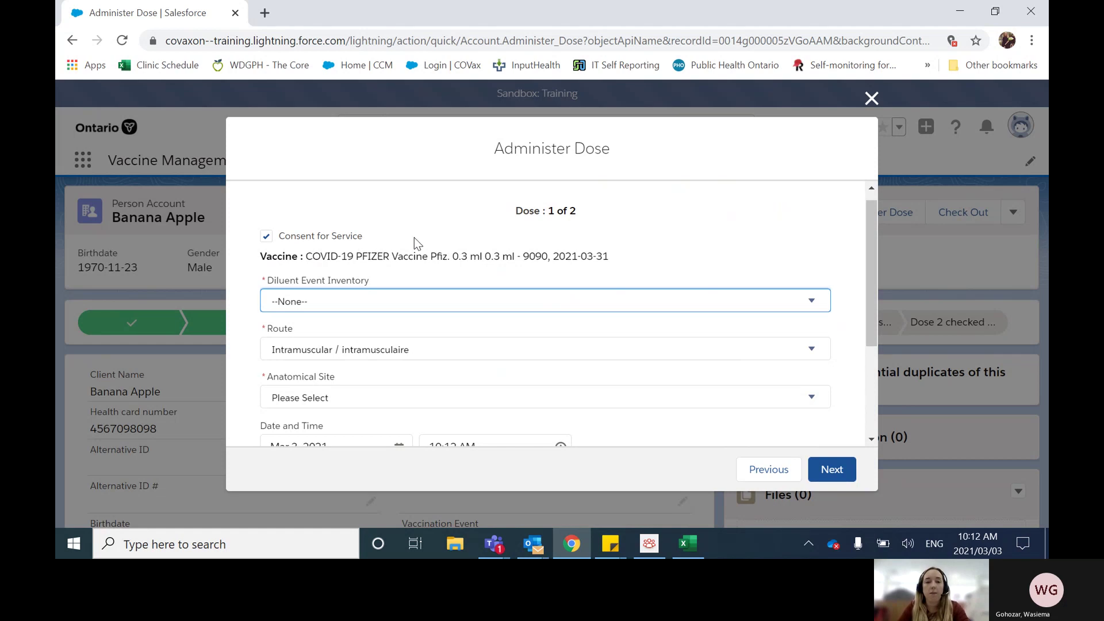
# Check the options available for the diluent event inventory without changing the selection.
pyautogui.scroll(-1, 402, 233)
pyautogui.scroll(1, 395, 229)
pyautogui.click(816, 303)
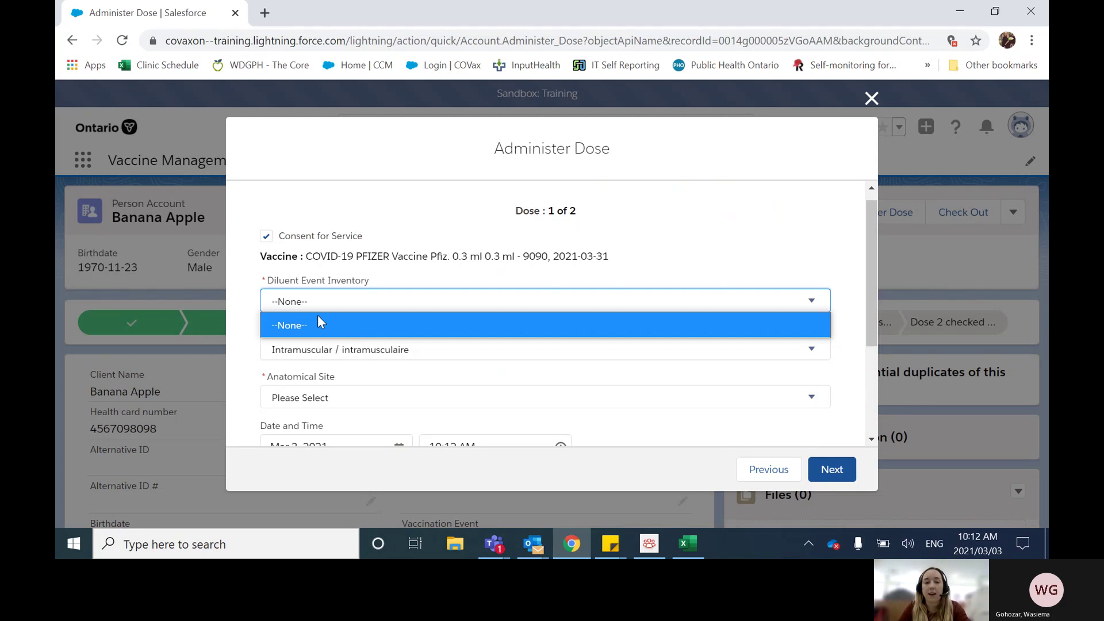
pyautogui.click(242, 287)
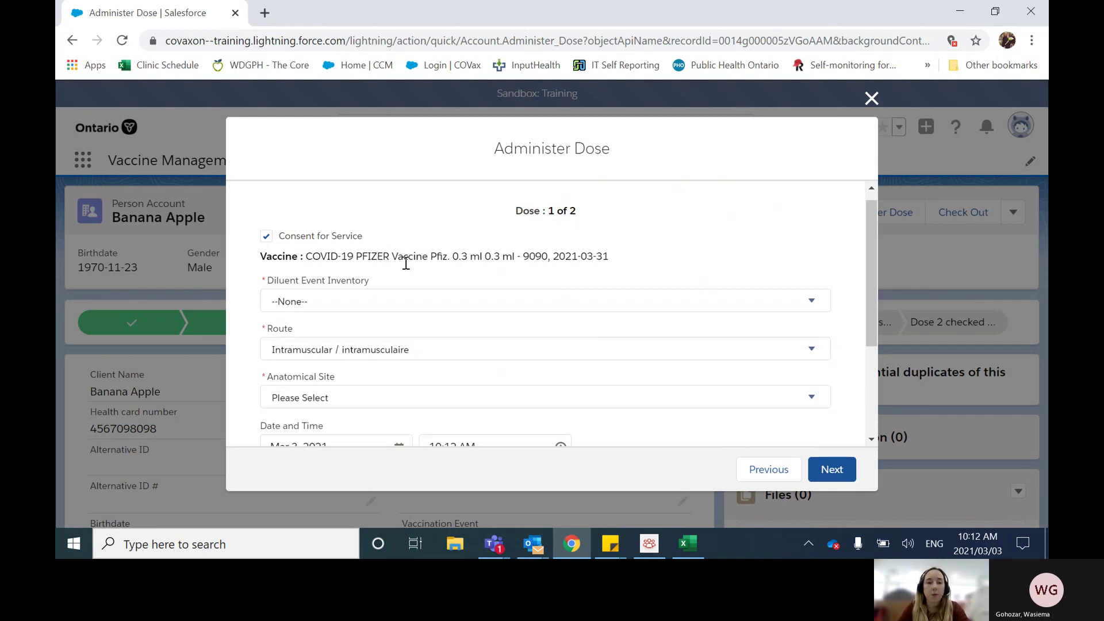
pyautogui.click(301, 299)
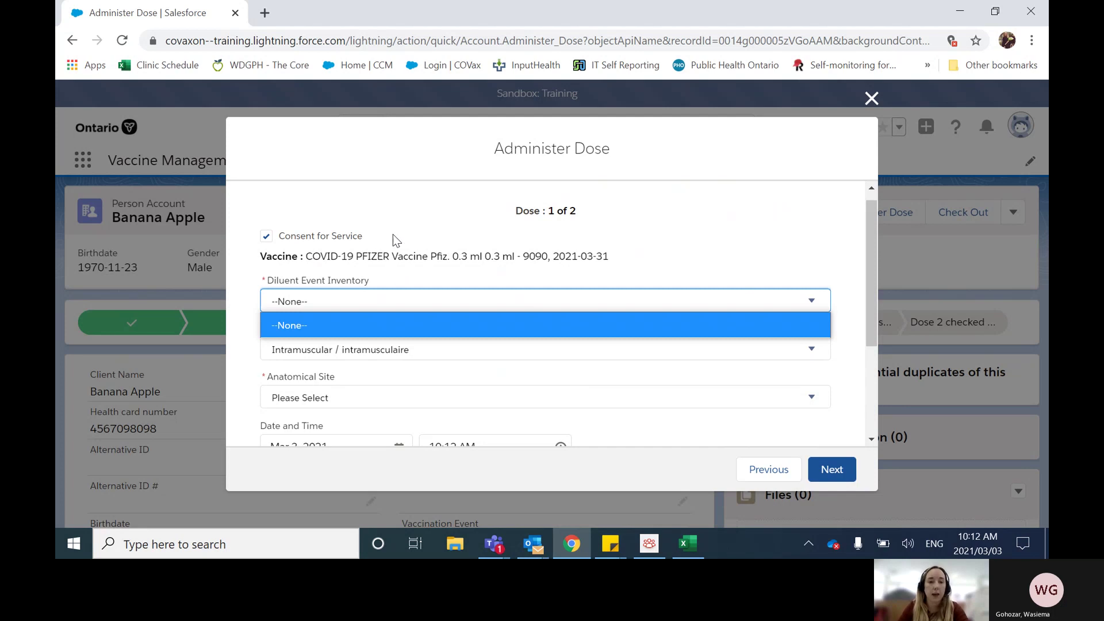
pyautogui.click(241, 270)
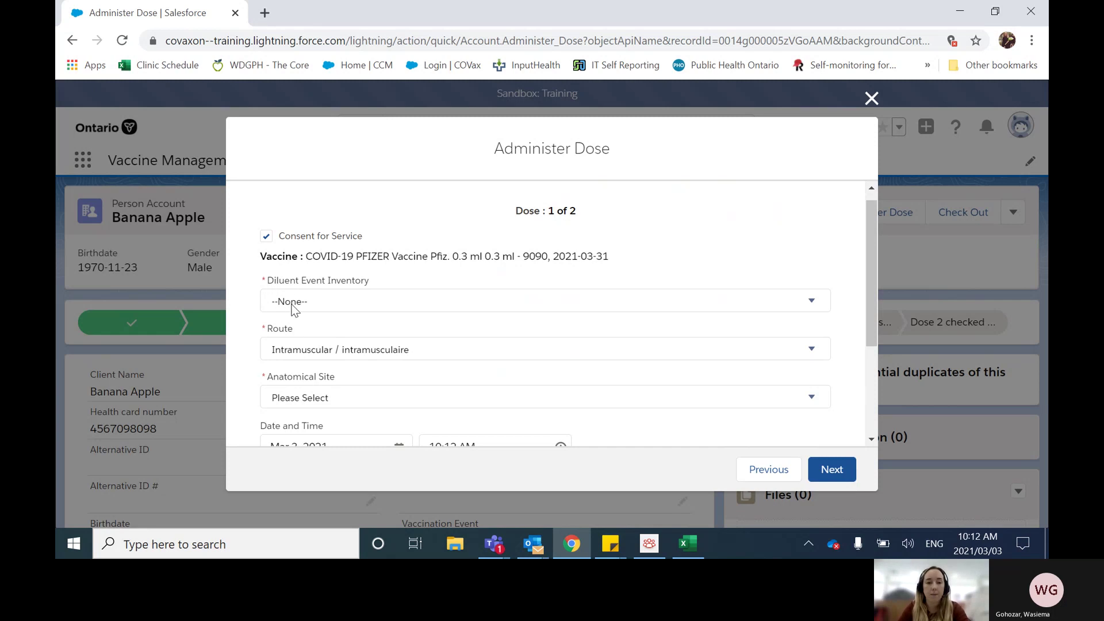
# Set the anatomical site of the injection to Left deltoid / deltoïde gauche.
pyautogui.scroll(-1, 239, 286)
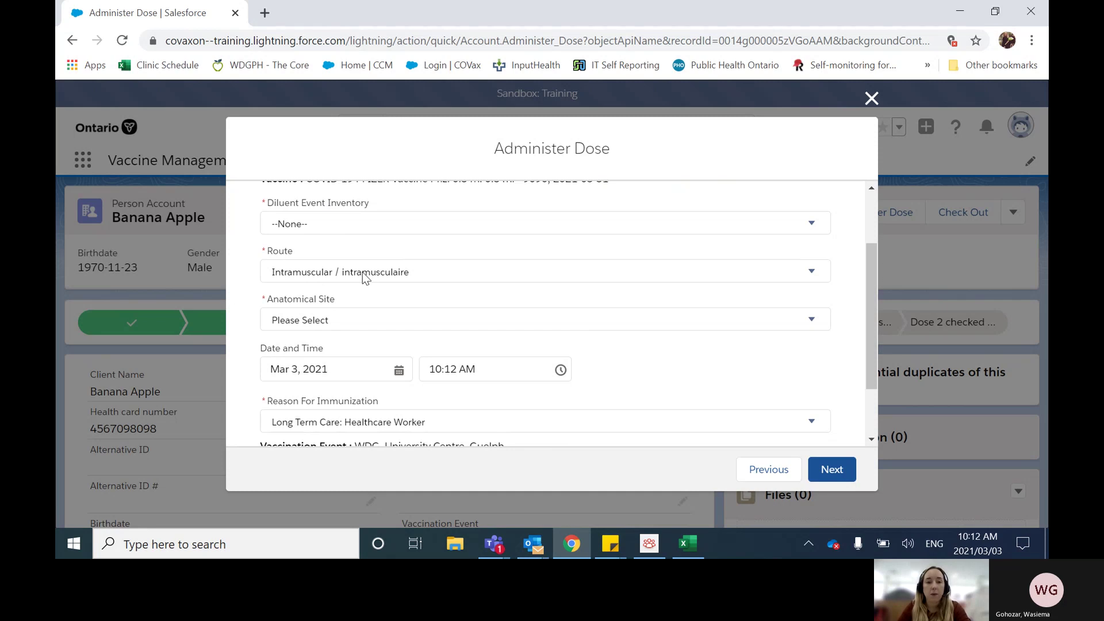
pyautogui.scroll(-1, 249, 270)
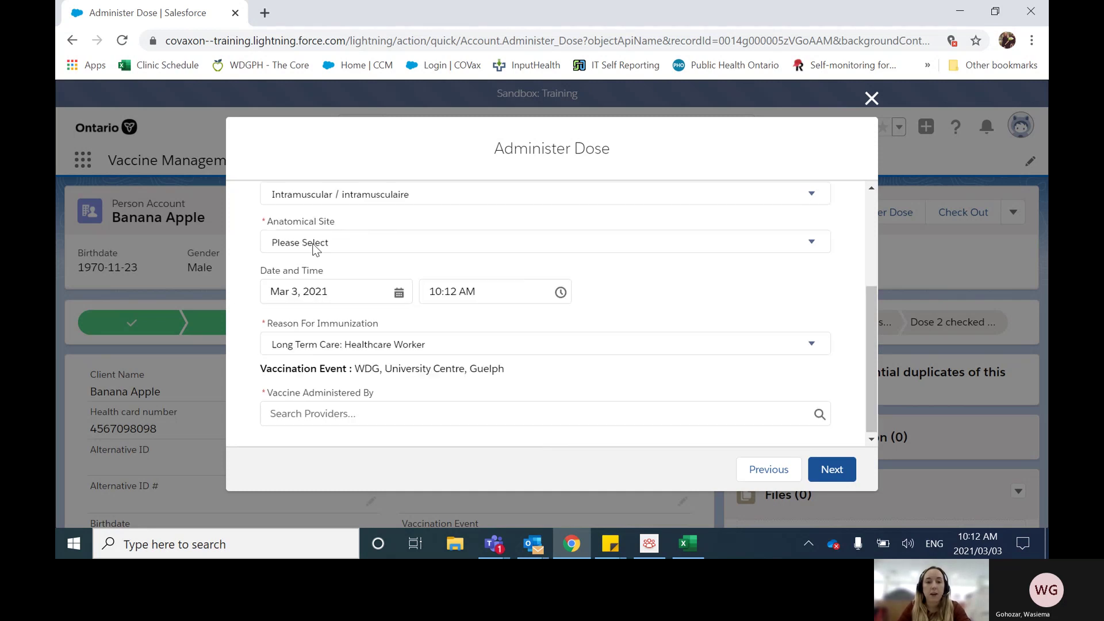
pyautogui.click(315, 246)
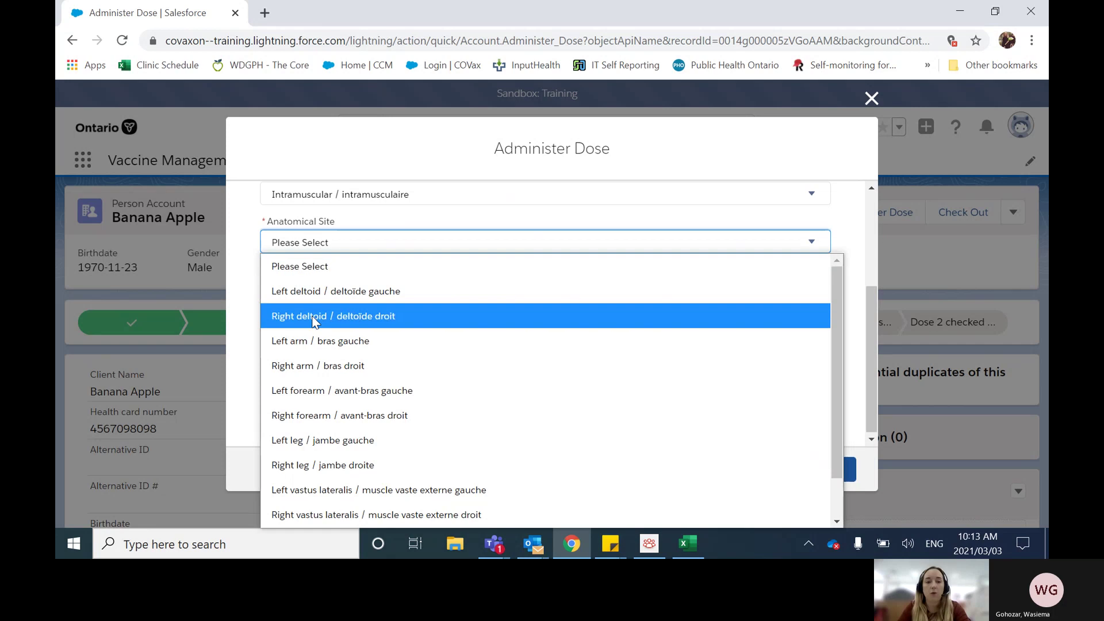
pyautogui.click(281, 291)
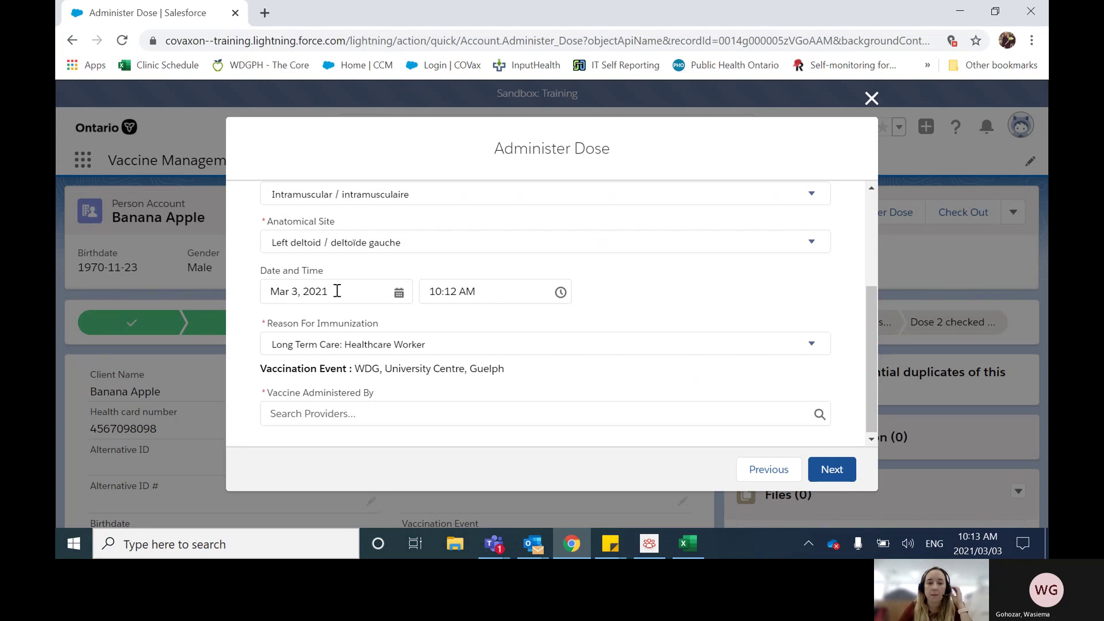
# Choose the recent provider Test as the person who administered the vaccine.
pyautogui.scroll(-1, 345, 290)
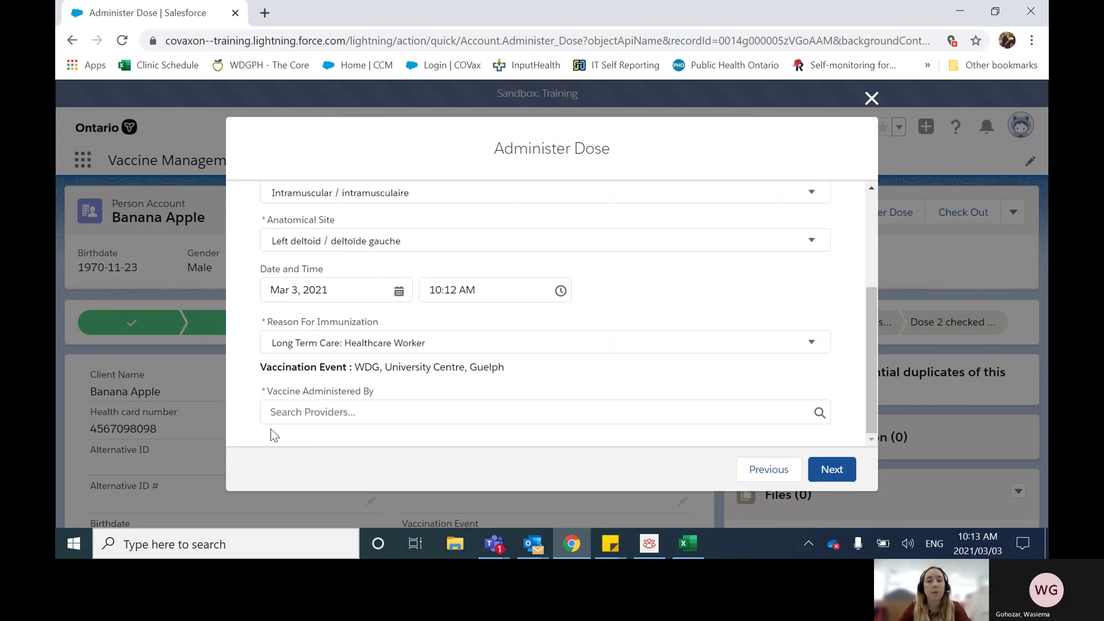
pyautogui.click(312, 412)
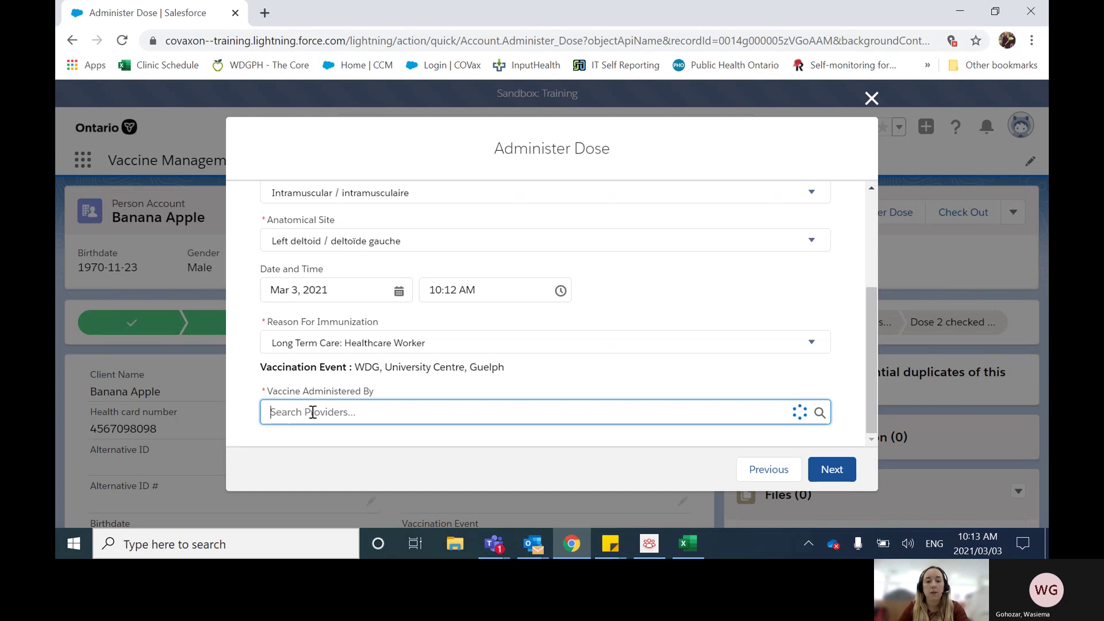
pyautogui.click(311, 365)
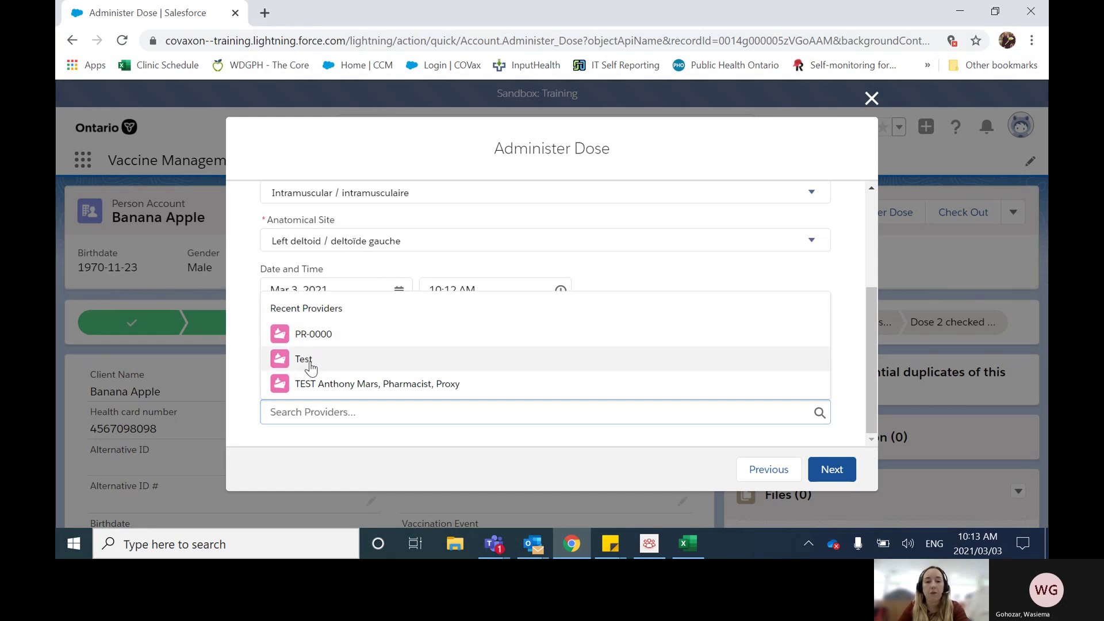
pyautogui.click(310, 360)
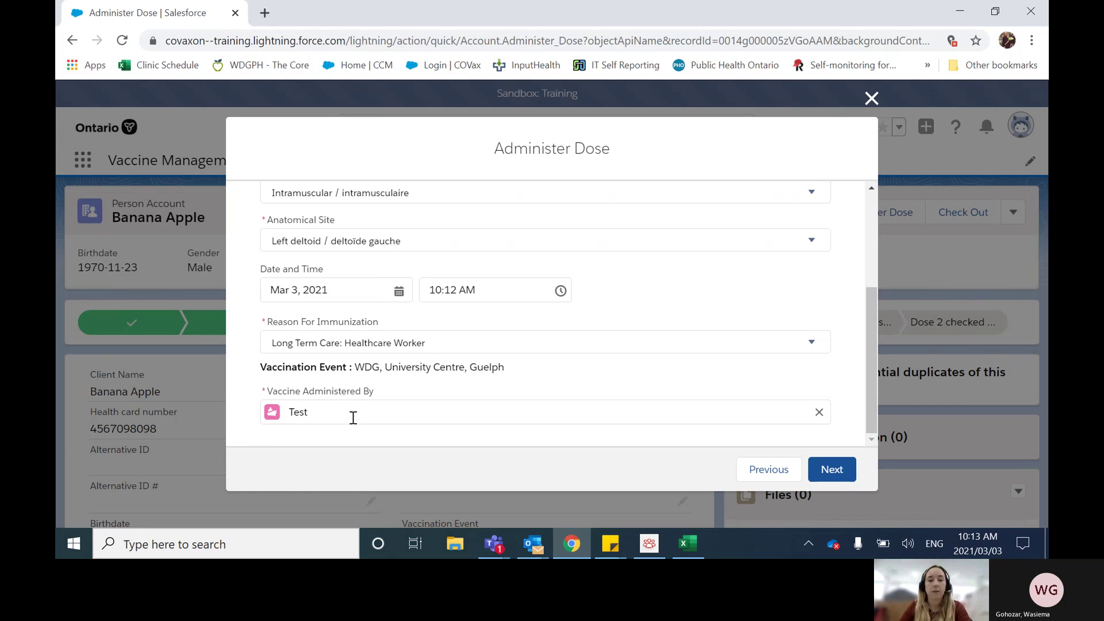
# Review the entered dose details and continue to the dose information summary.
pyautogui.scroll(2, 610, 390)
pyautogui.scroll(1, 609, 389)
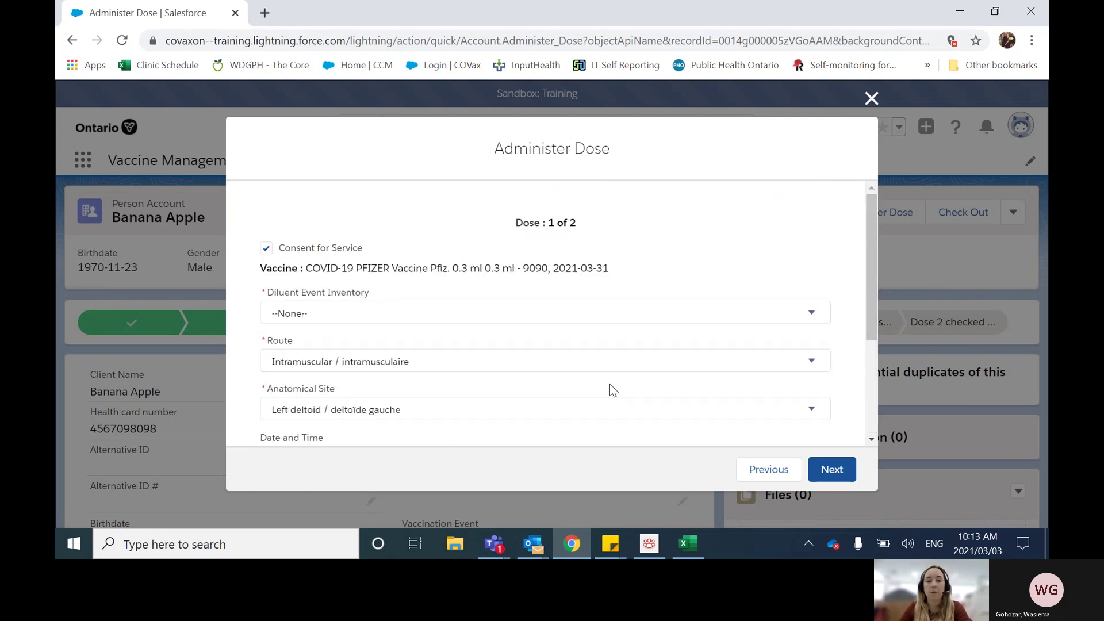
pyautogui.scroll(-4, 610, 384)
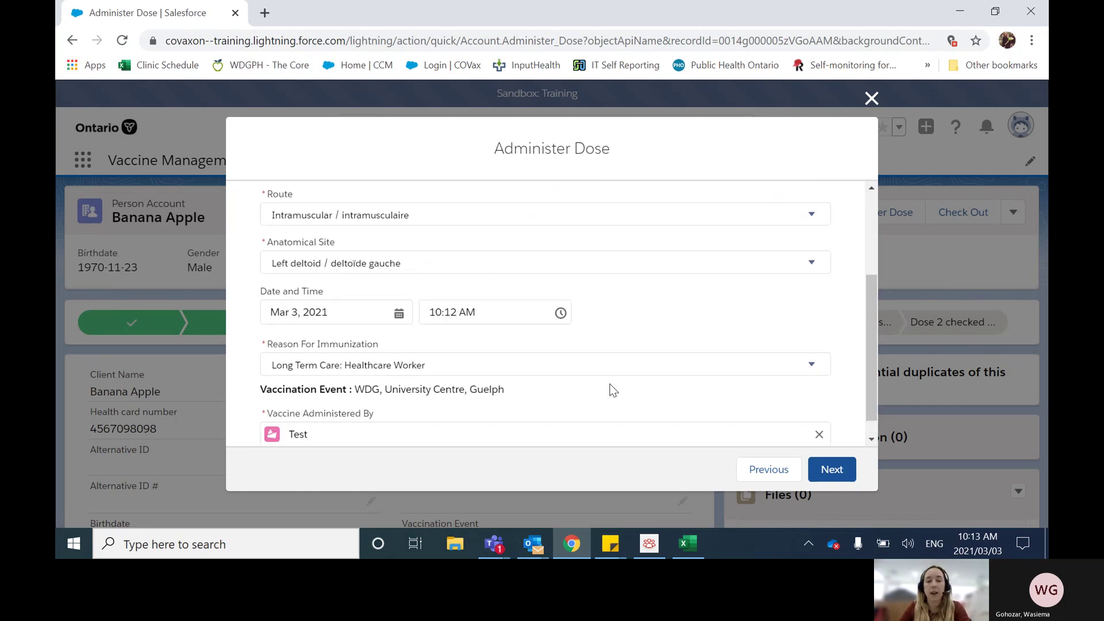
pyautogui.click(837, 479)
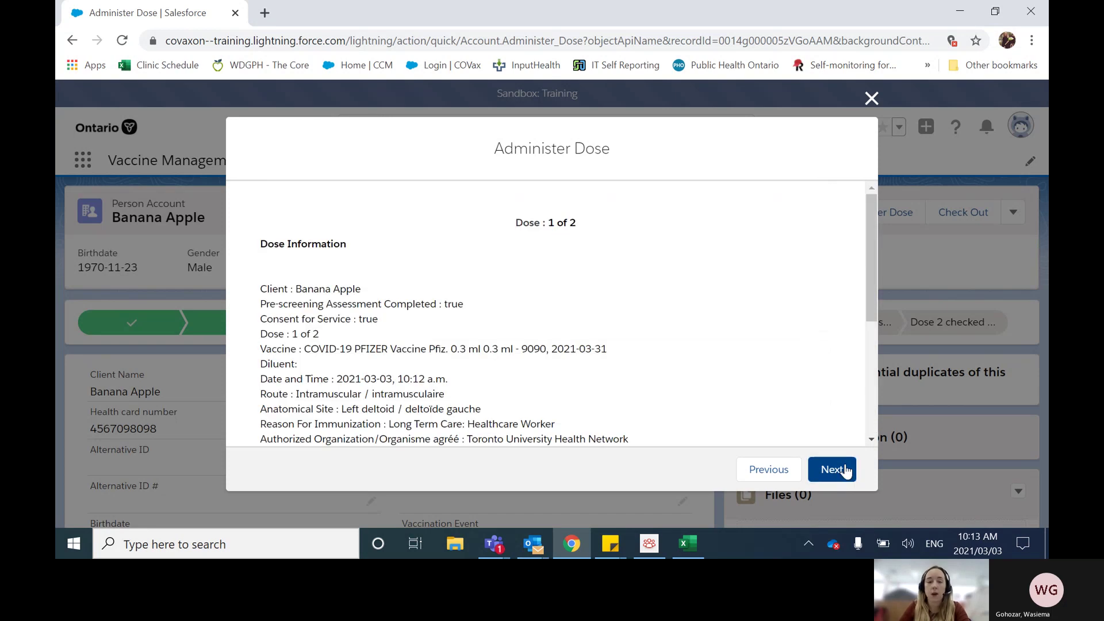
# Review the dose and product information summary, record the dose administration and finish.
pyautogui.moveTo(872, 211); pyautogui.dragTo(874, 251)
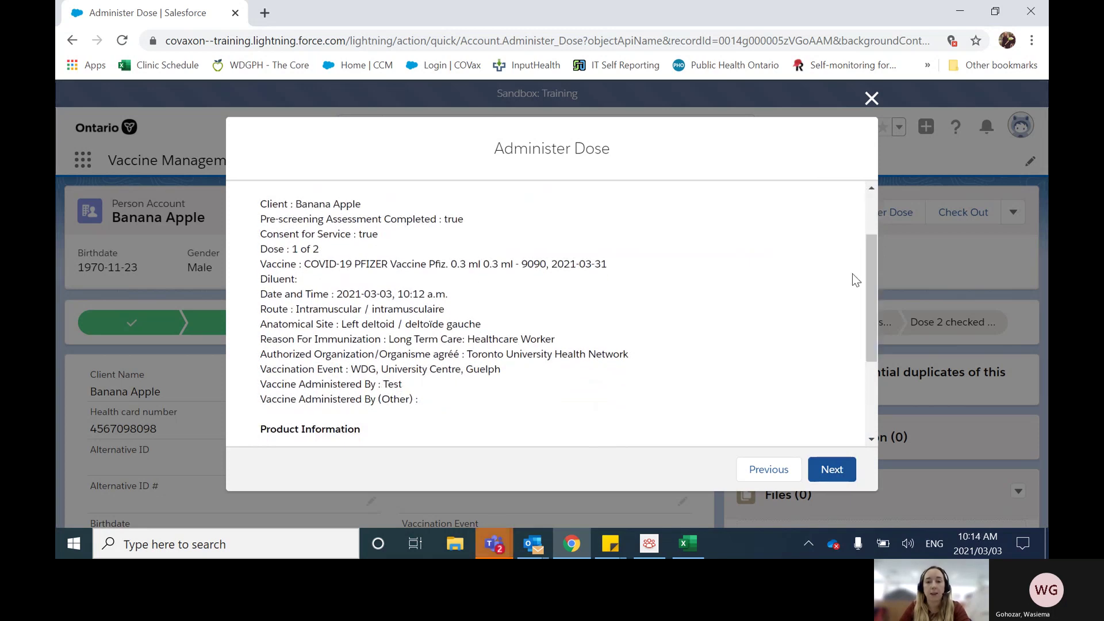
pyautogui.moveTo(869, 250); pyautogui.dragTo(868, 319)
pyautogui.click(832, 471)
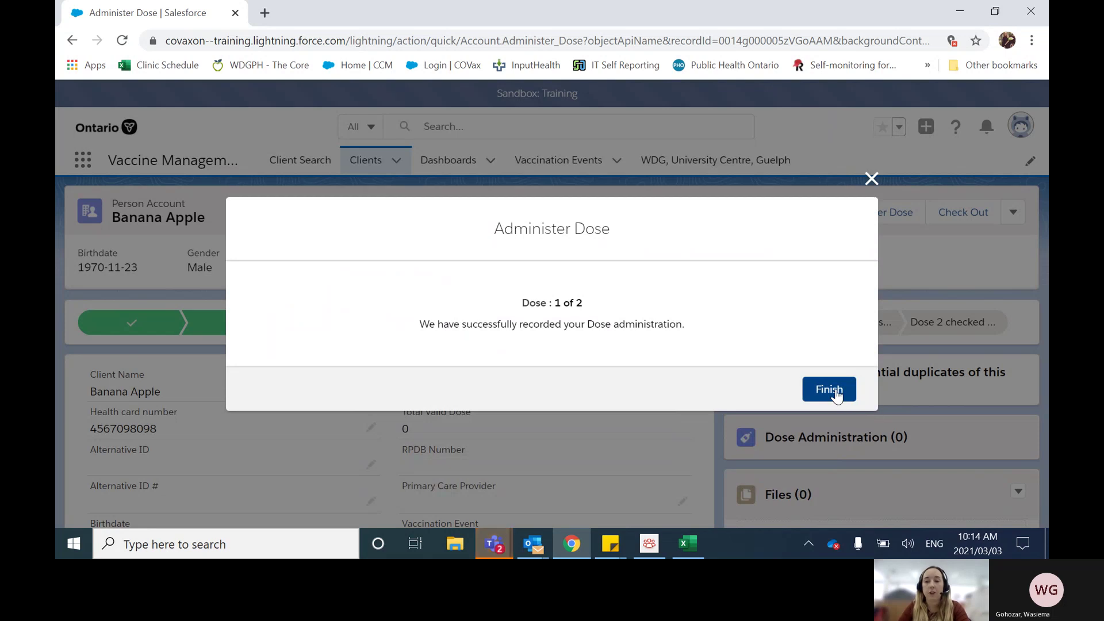
pyautogui.click(836, 395)
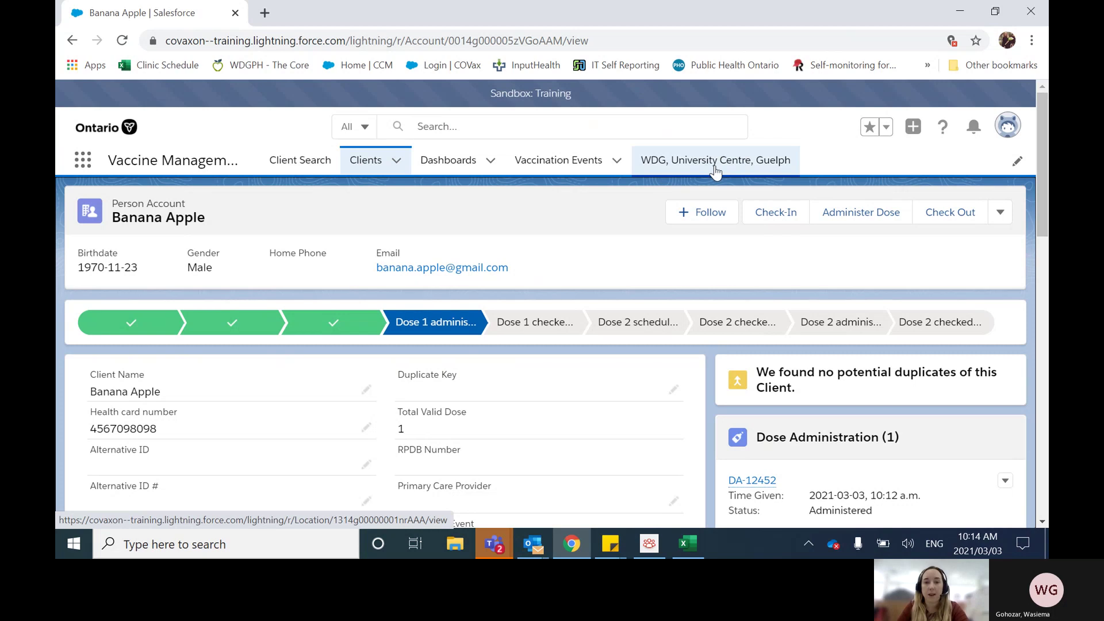
# Open the Checked In Clients list from the recent client lists.
pyautogui.click(397, 163)
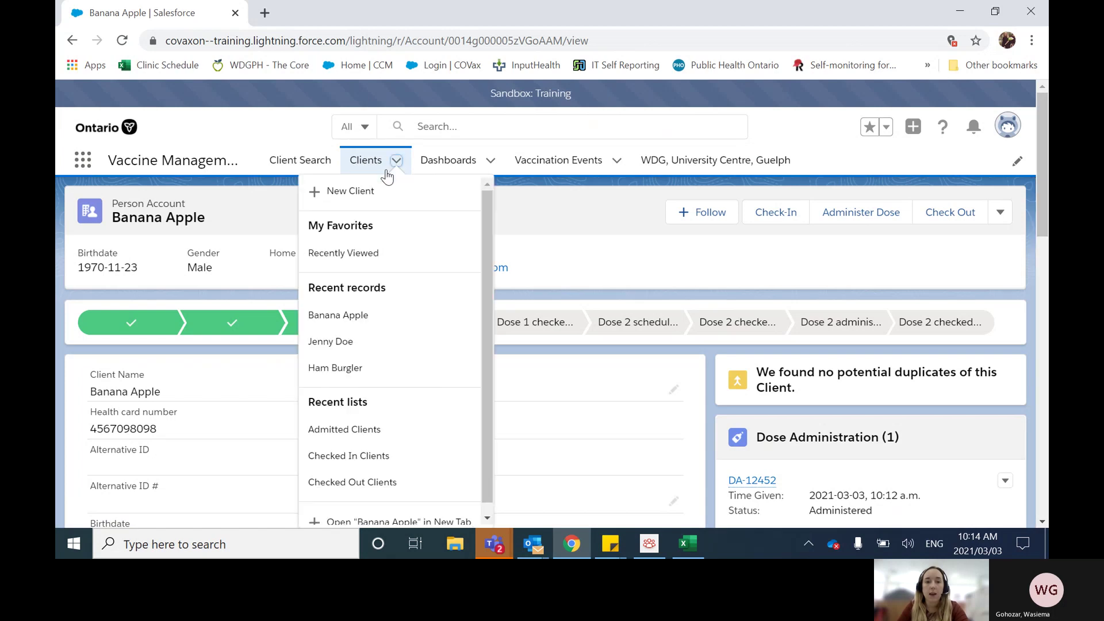
pyautogui.scroll(-1, 381, 241)
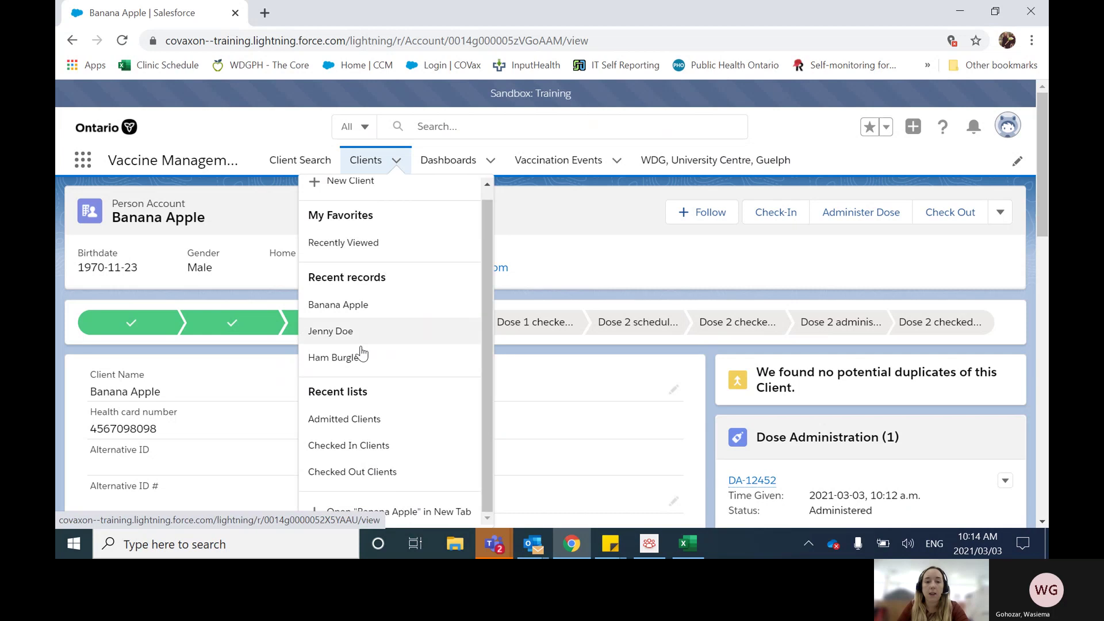
pyautogui.click(360, 452)
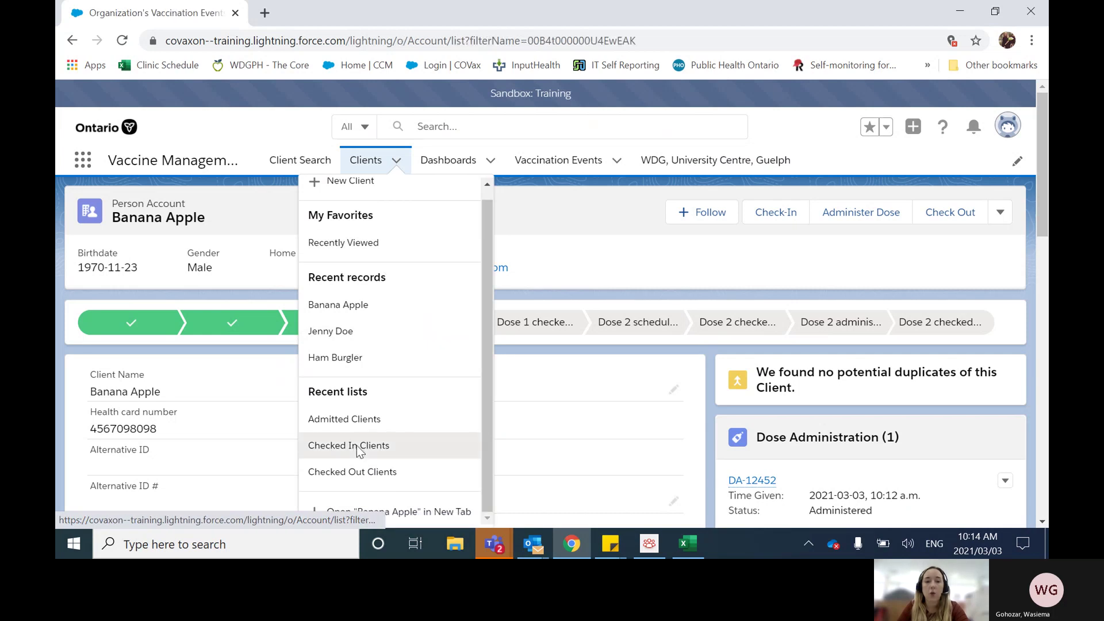